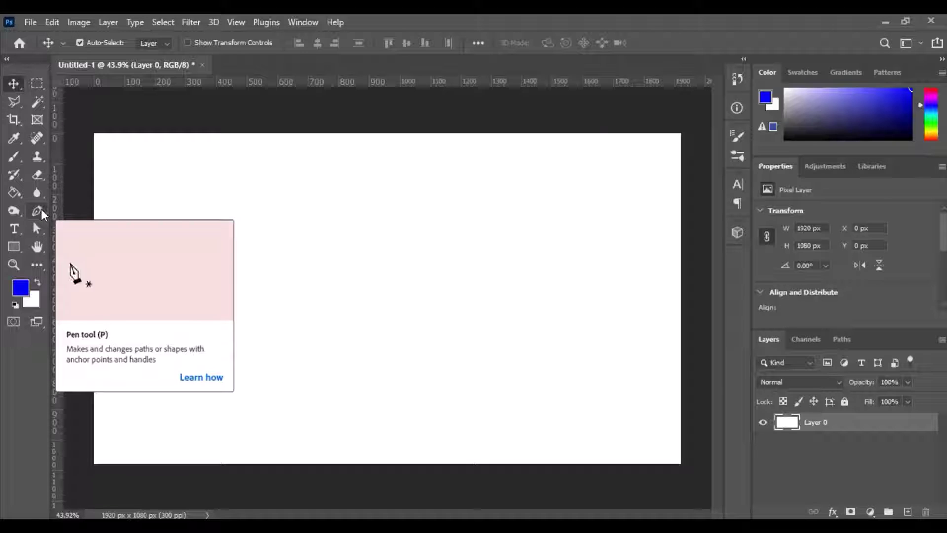
Step: Select the standard Pen Tool in Shape mode, with purple fill and 10 px stroke
click(39, 212)
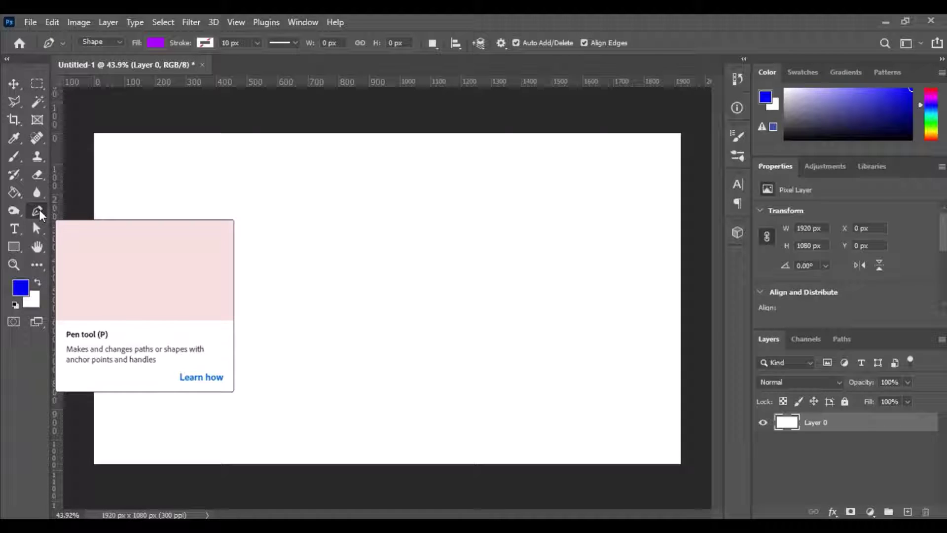
right_click(40, 210)
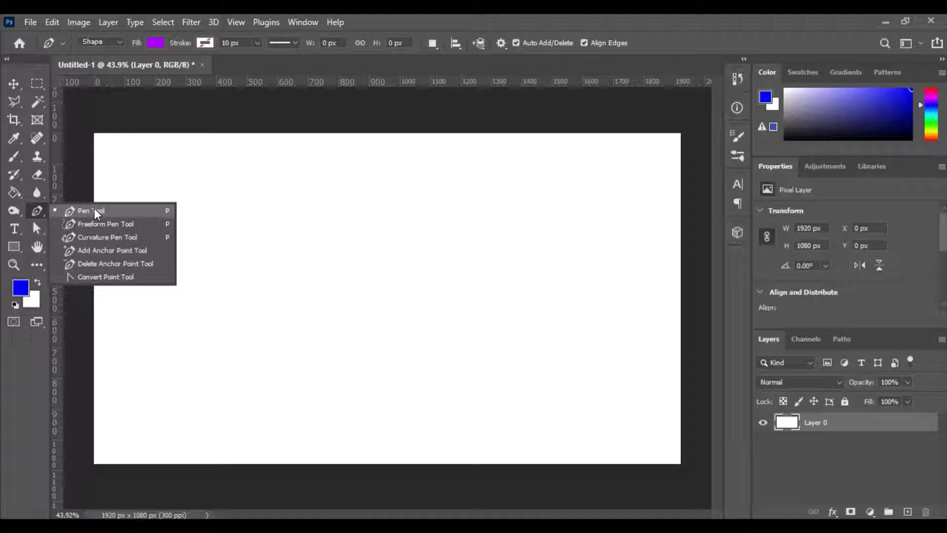
click(42, 211)
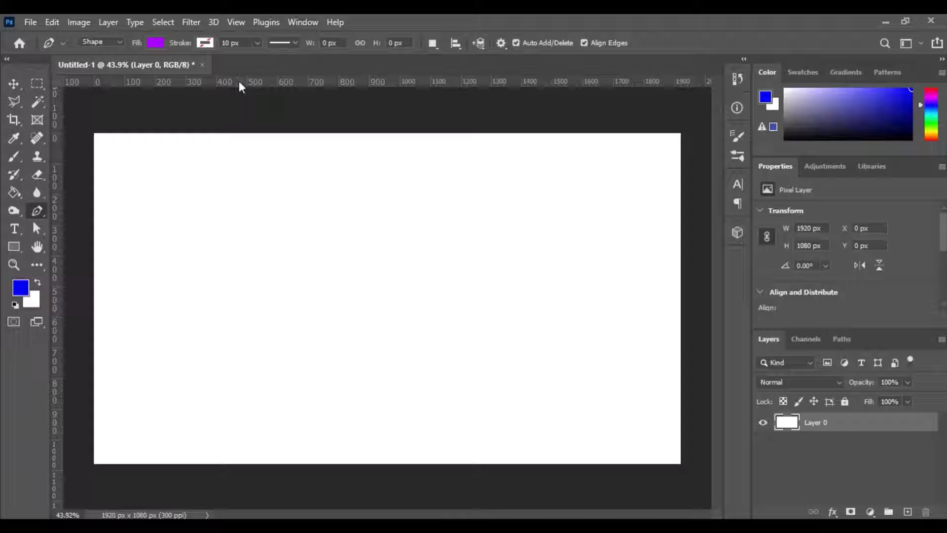
Step: Add a horizontal guide and a vertical guide near 400 px, then toggle the rulers off and on
drag(239, 87, 260, 221)
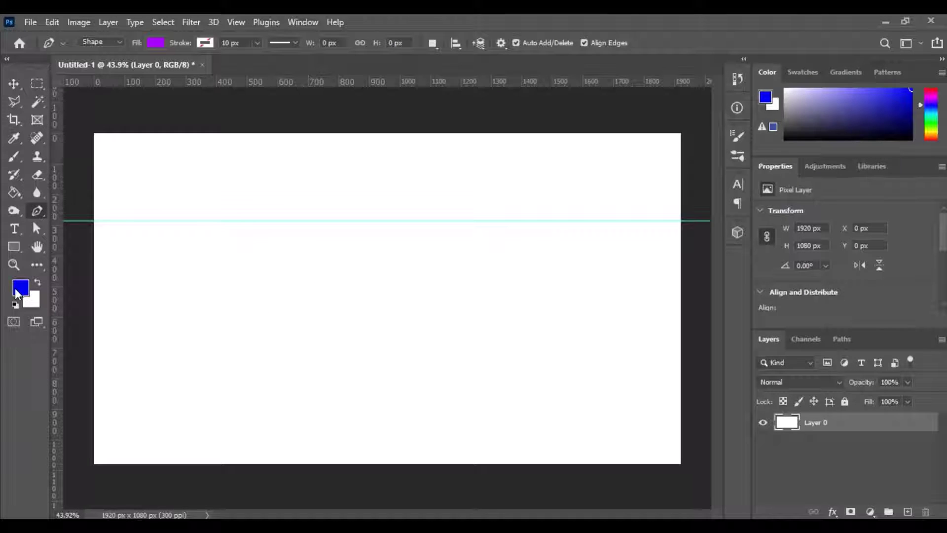
drag(64, 294, 215, 290)
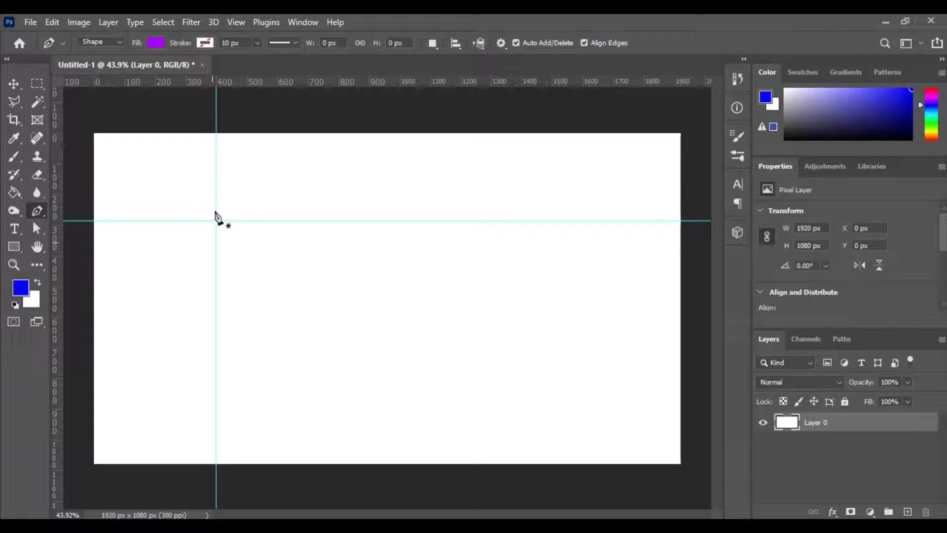
click(237, 23)
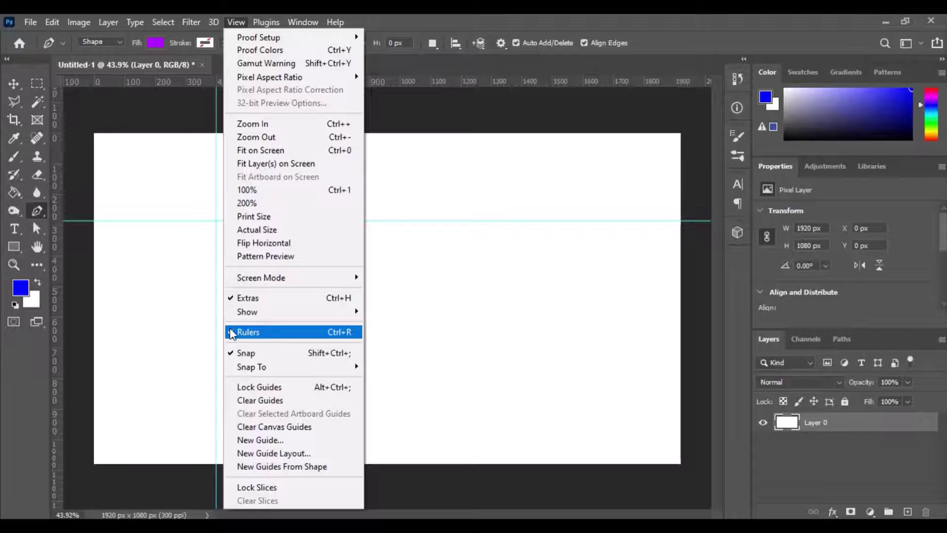
click(242, 333)
click(237, 24)
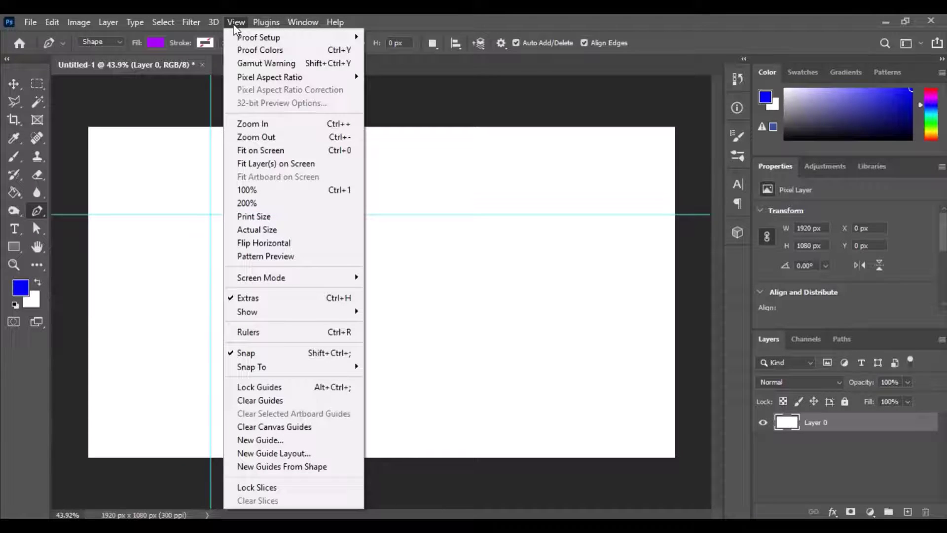
click(248, 332)
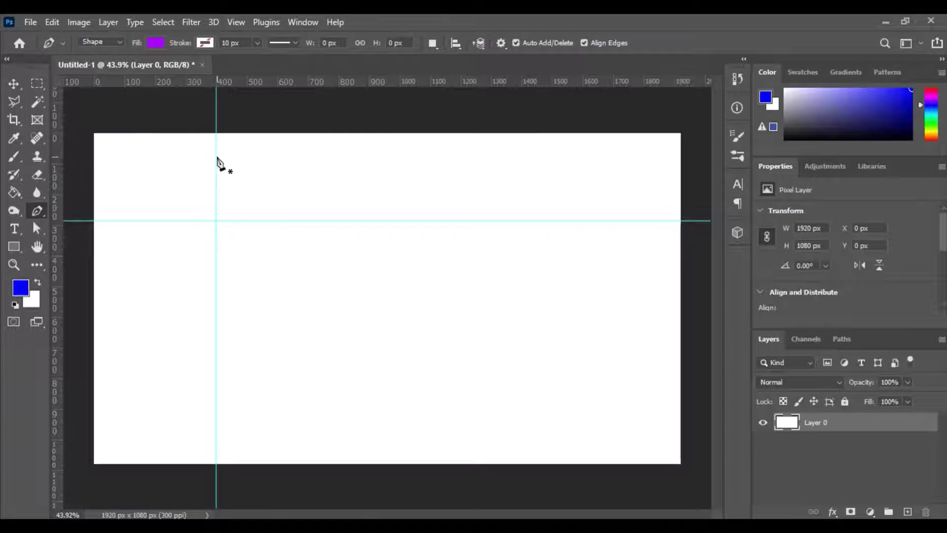
Step: Drag the vertical guide back into the ruler, then place a first pen anchor on the horizontal guide
key(v)
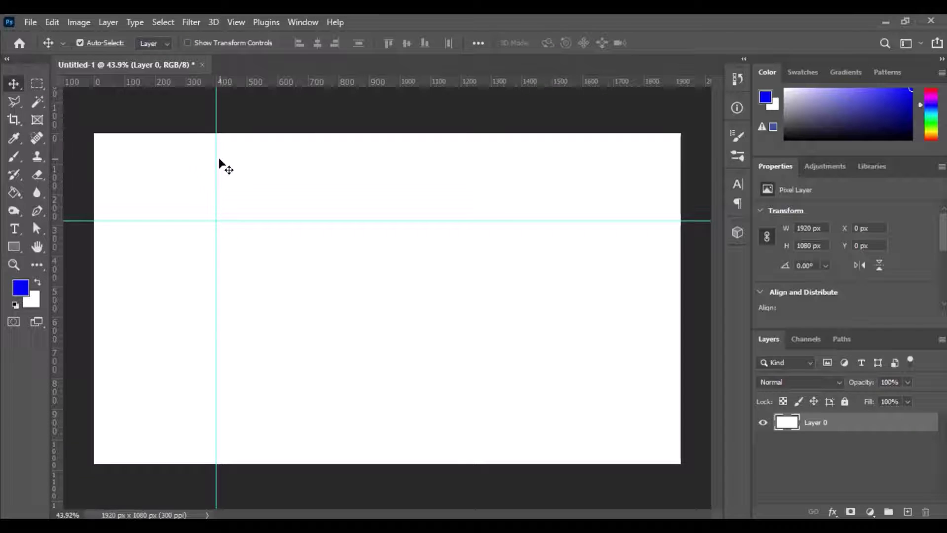
drag(217, 161, 28, 189)
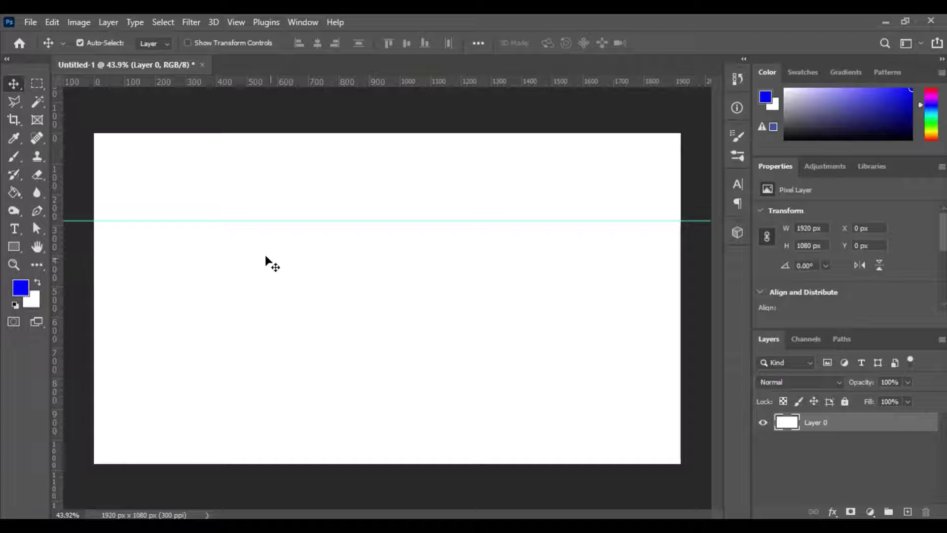
click(37, 212)
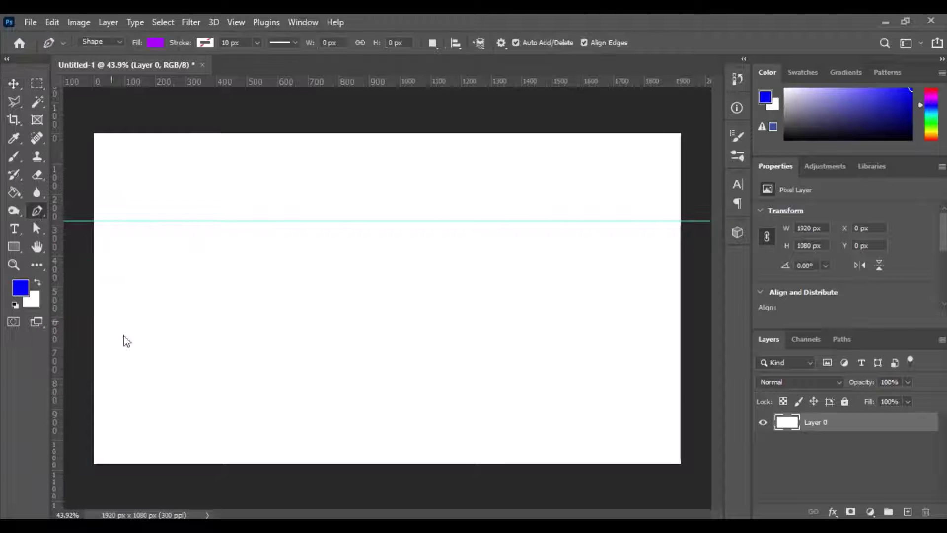
click(249, 220)
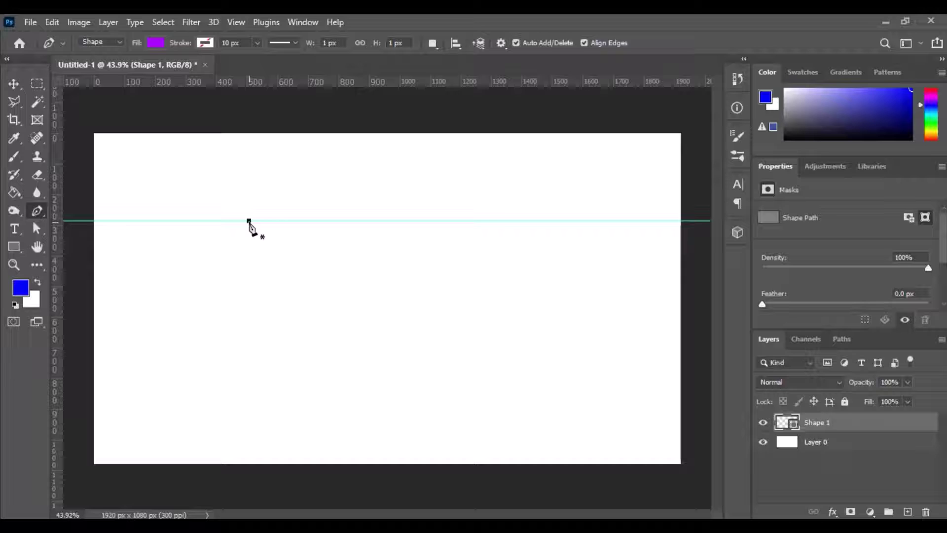
key(ctrl+z)
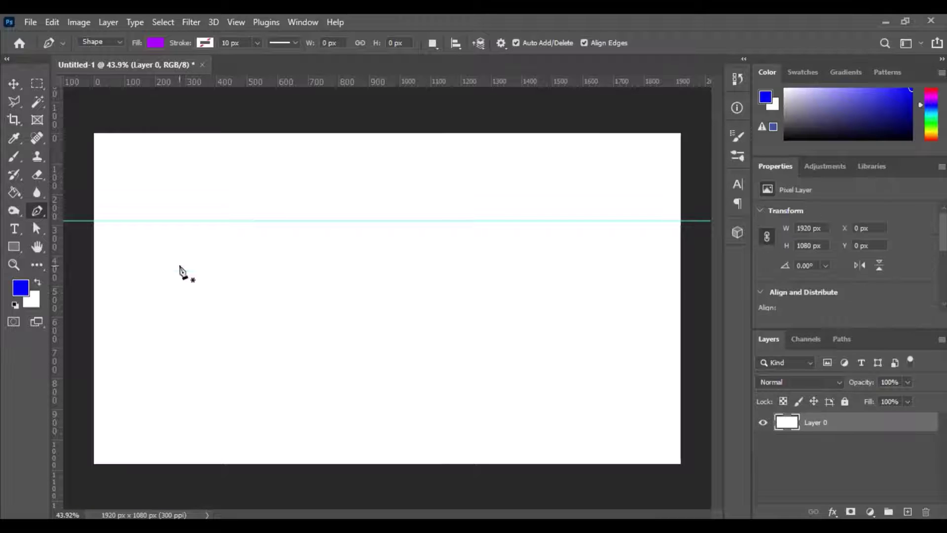
click(123, 45)
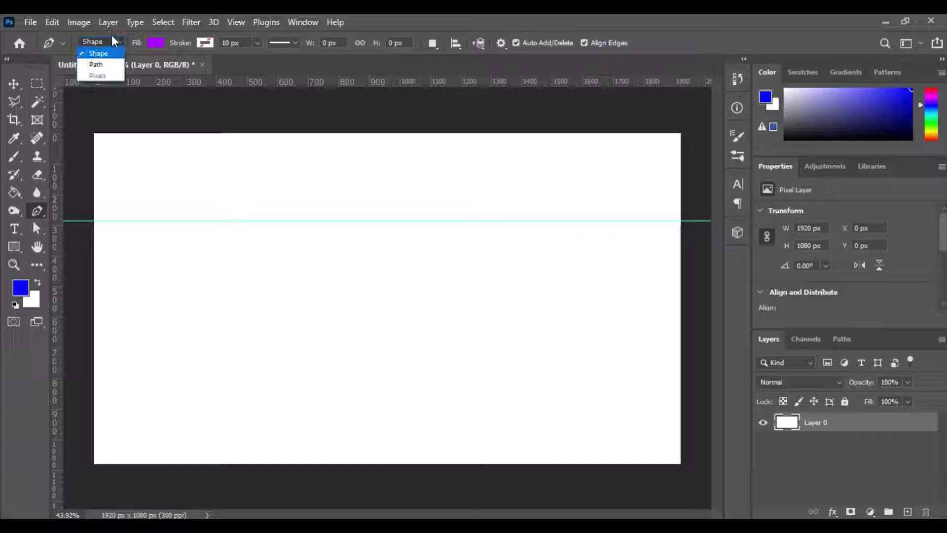
click(106, 63)
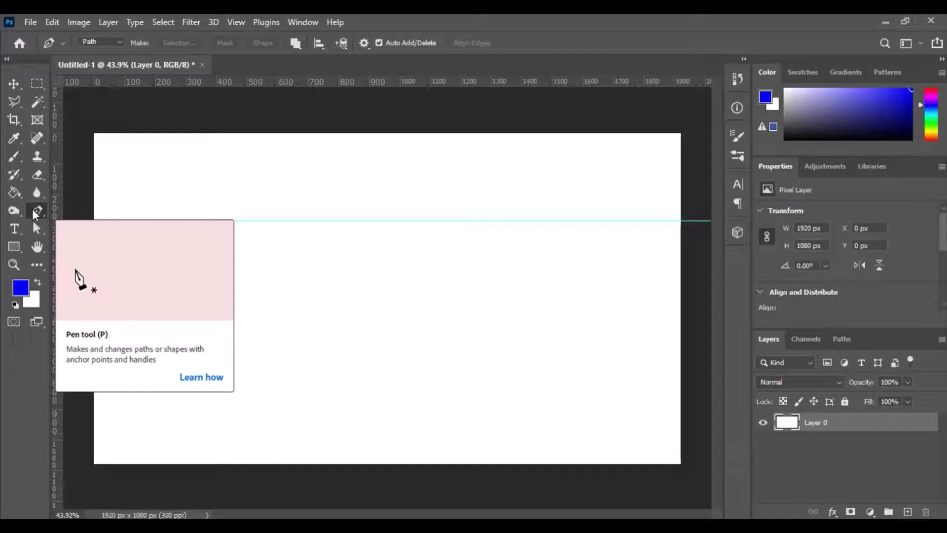
click(121, 43)
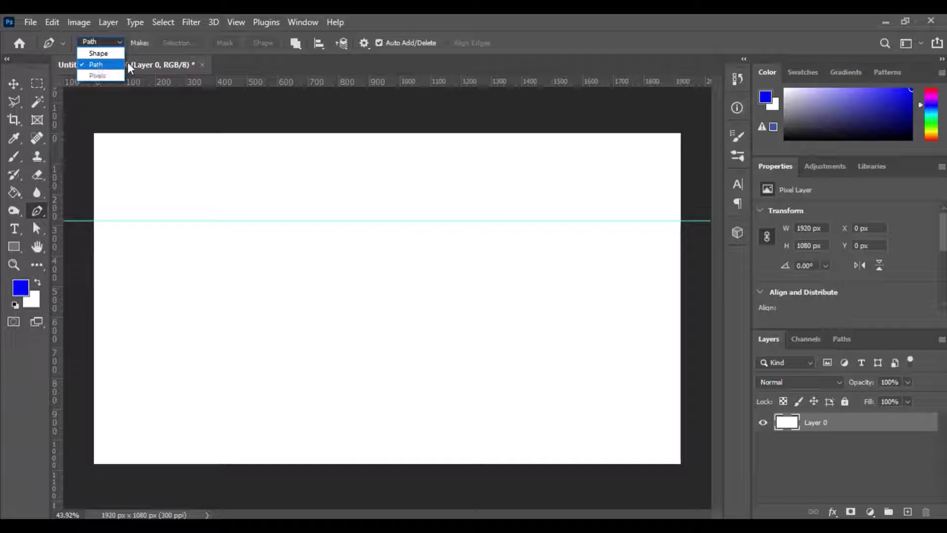
click(98, 54)
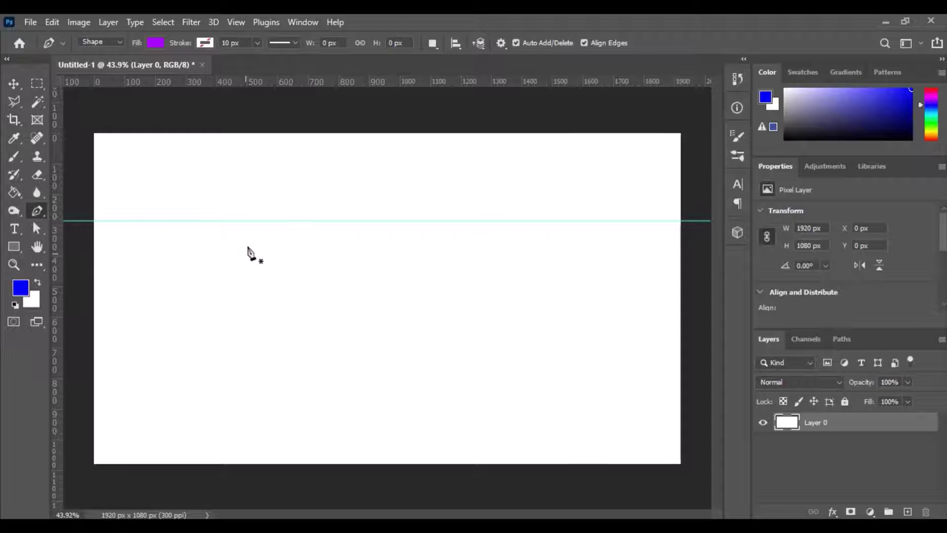
Step: Pen-draw a closed purple rectangle about 352 × 236 px with its top edge on the guide
click(241, 221)
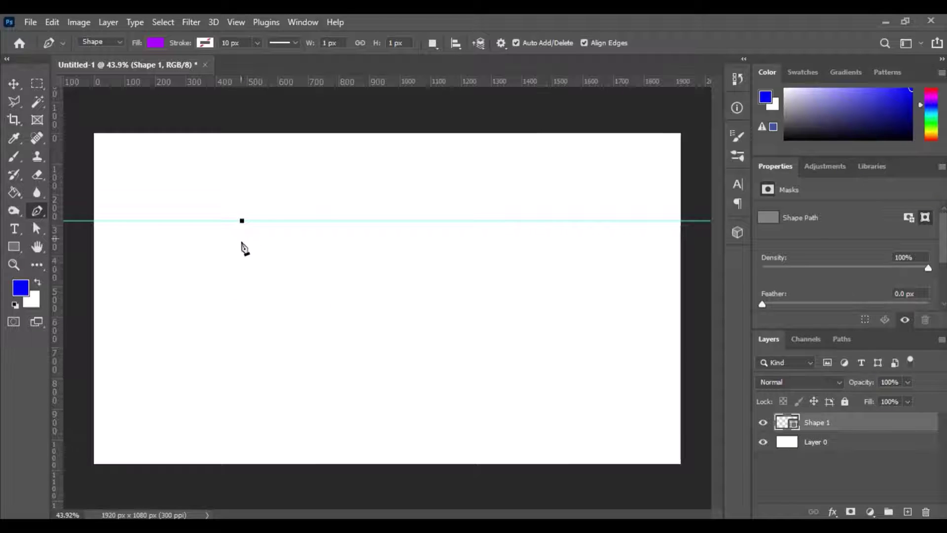
click(242, 293)
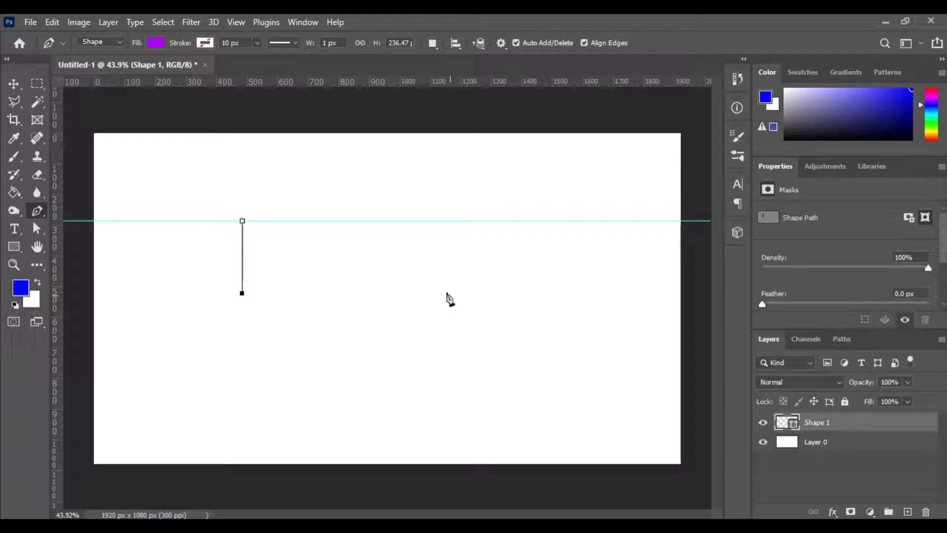
click(392, 333)
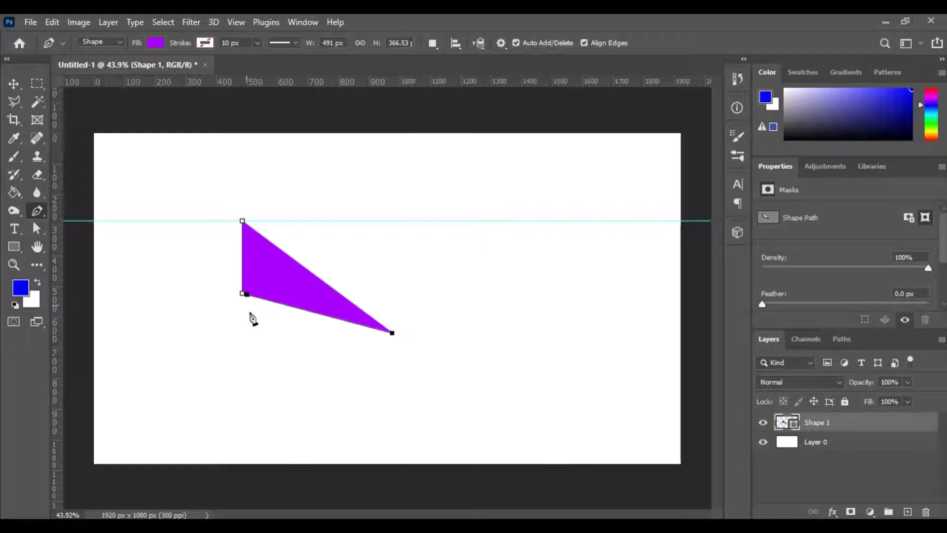
key(ctrl+z)
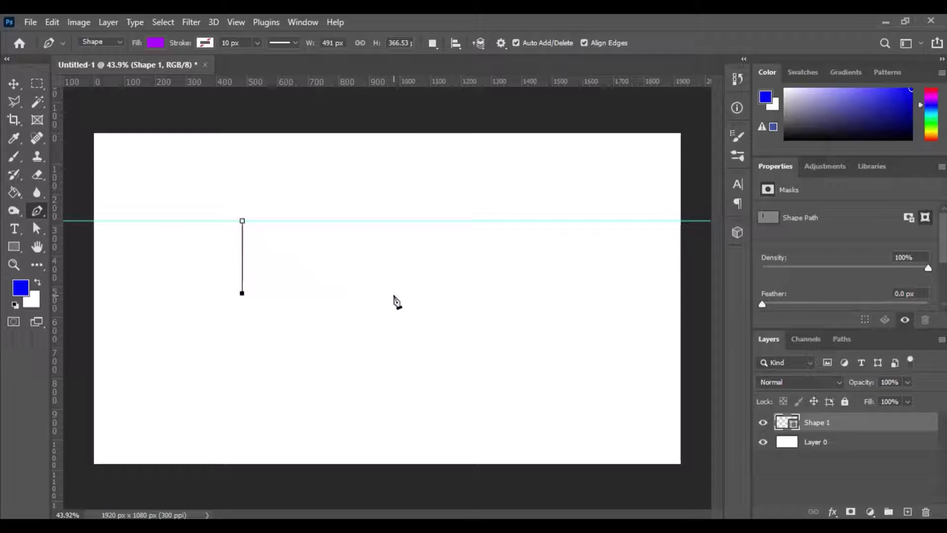
click(350, 293)
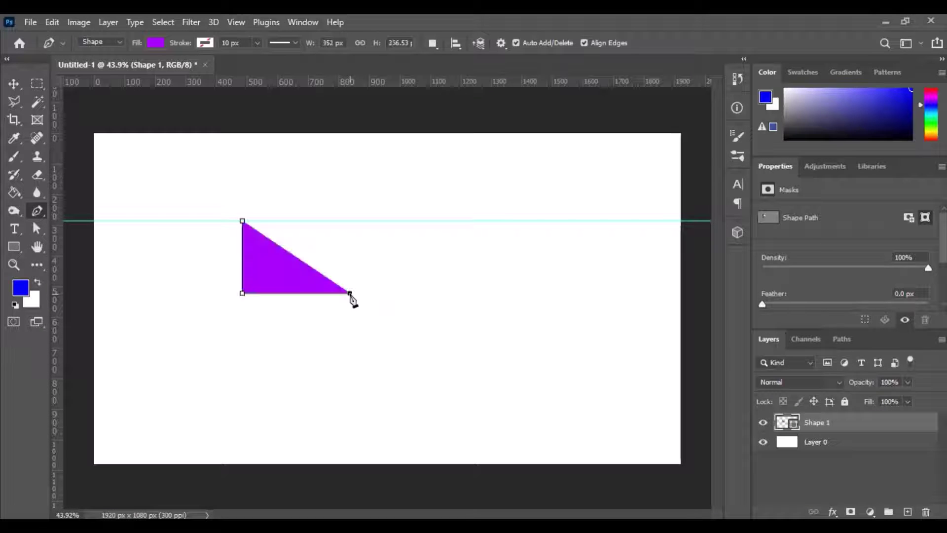
click(350, 220)
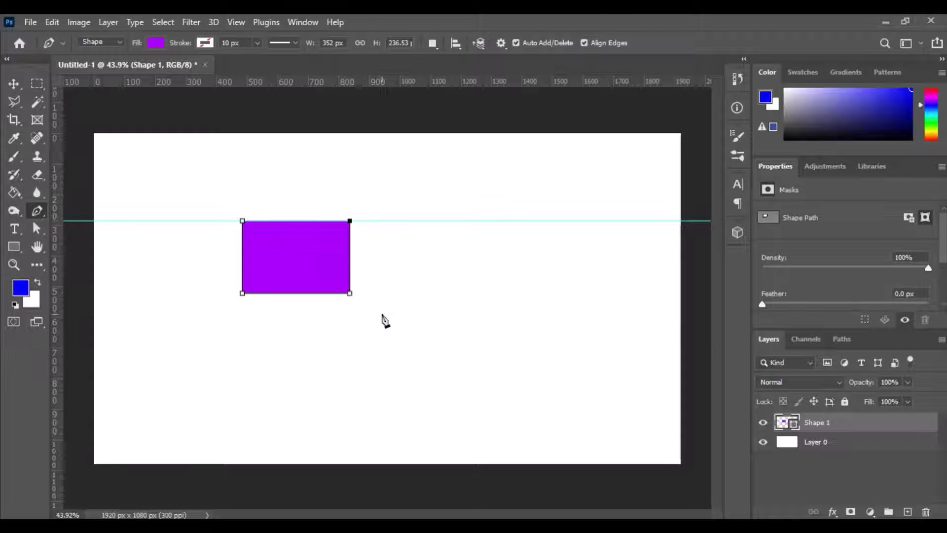
click(242, 220)
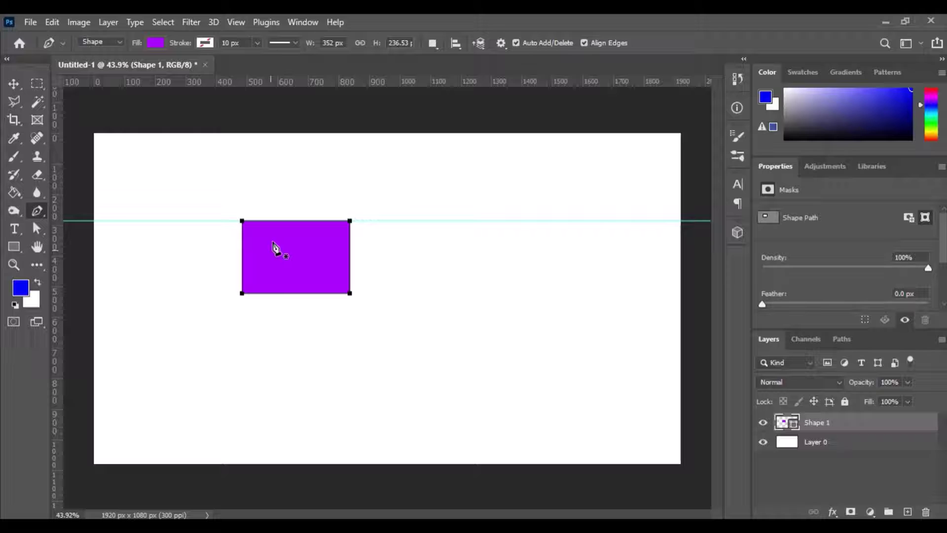
key(Return)
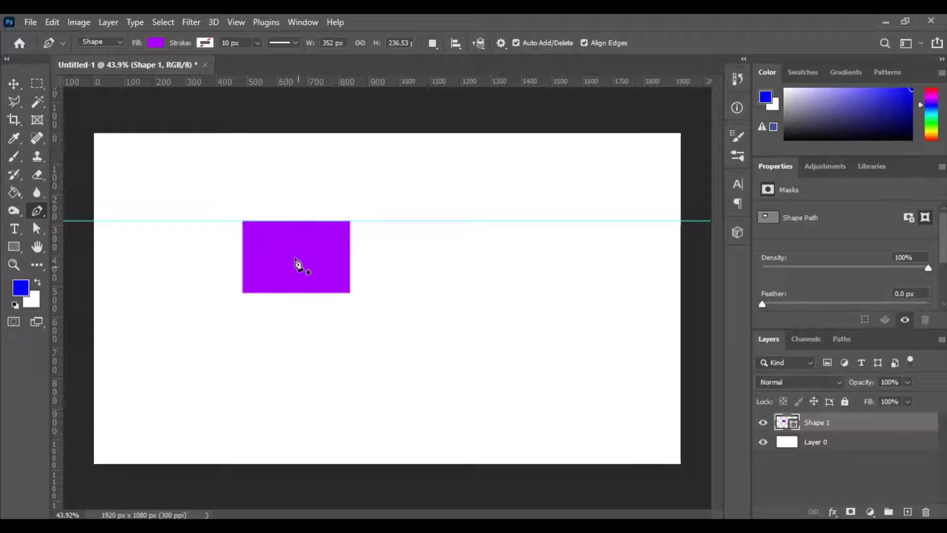
Step: Switch the rectangle's fill to blue and its outline colour to black
click(156, 44)
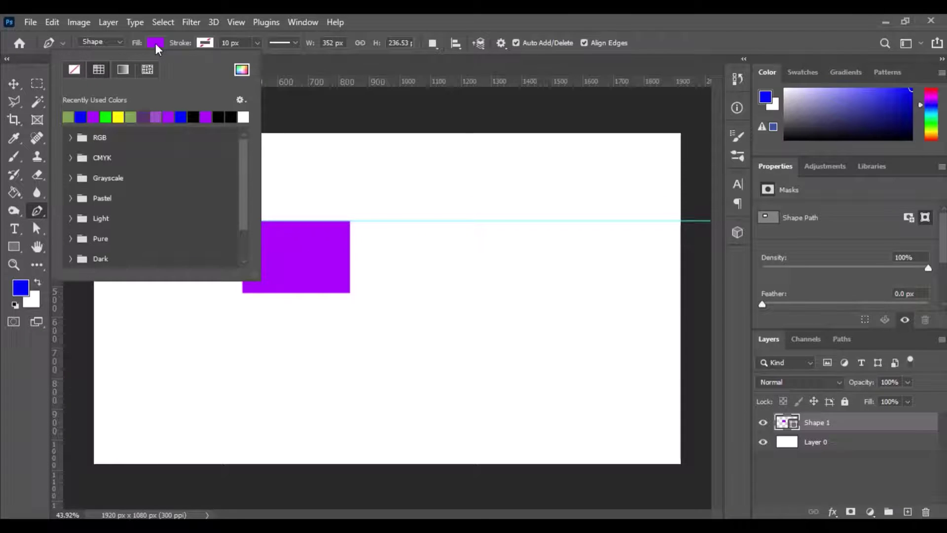
click(81, 117)
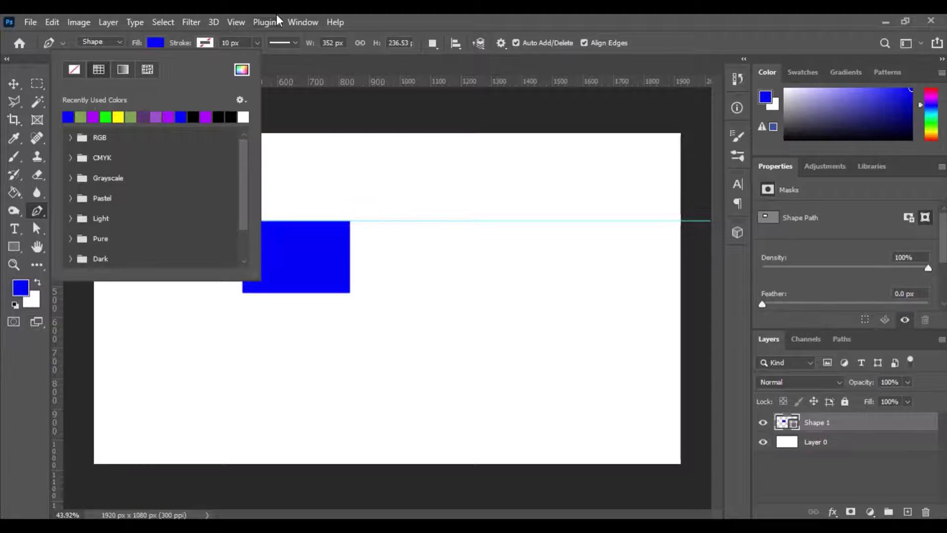
click(203, 42)
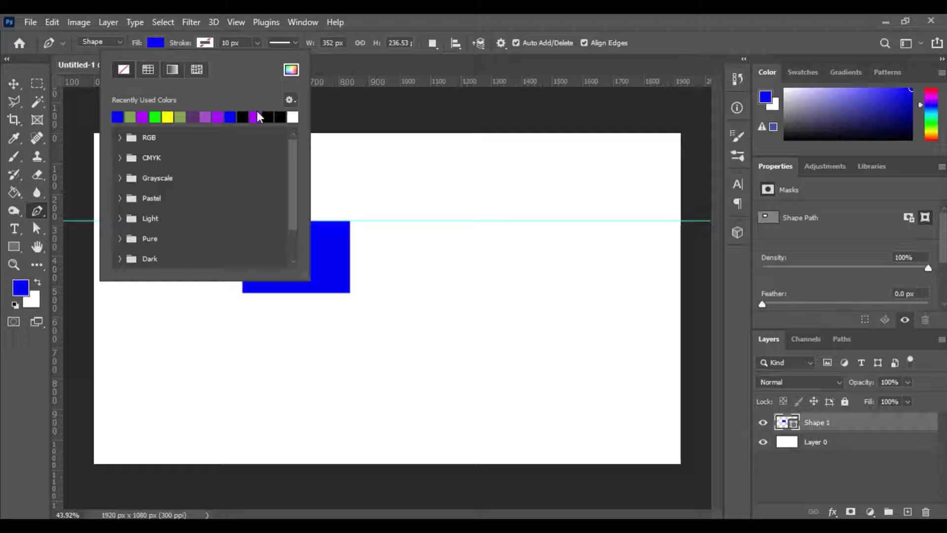
click(242, 117)
click(476, 22)
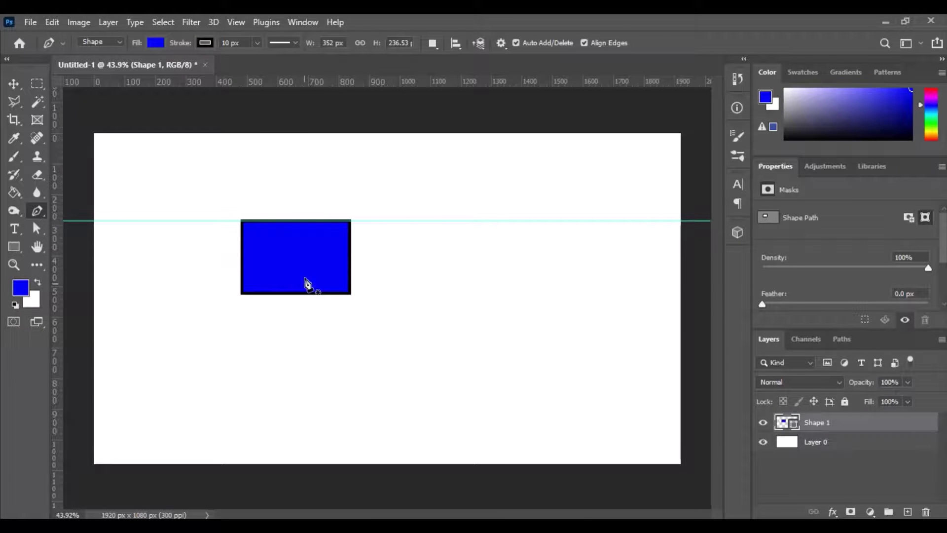
Step: Thicken the rectangle's outline to 26.52 px and try a dashed stroke style
click(257, 43)
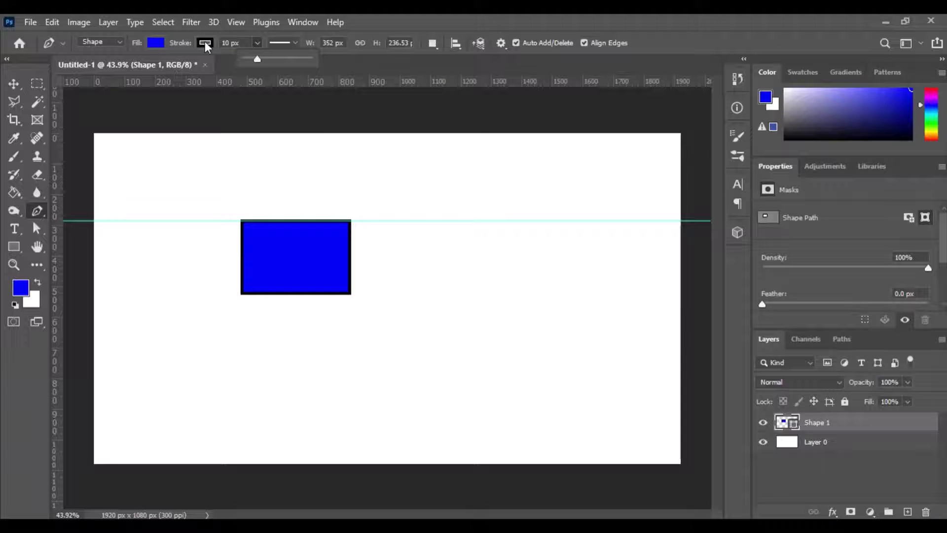
drag(257, 59, 261, 59)
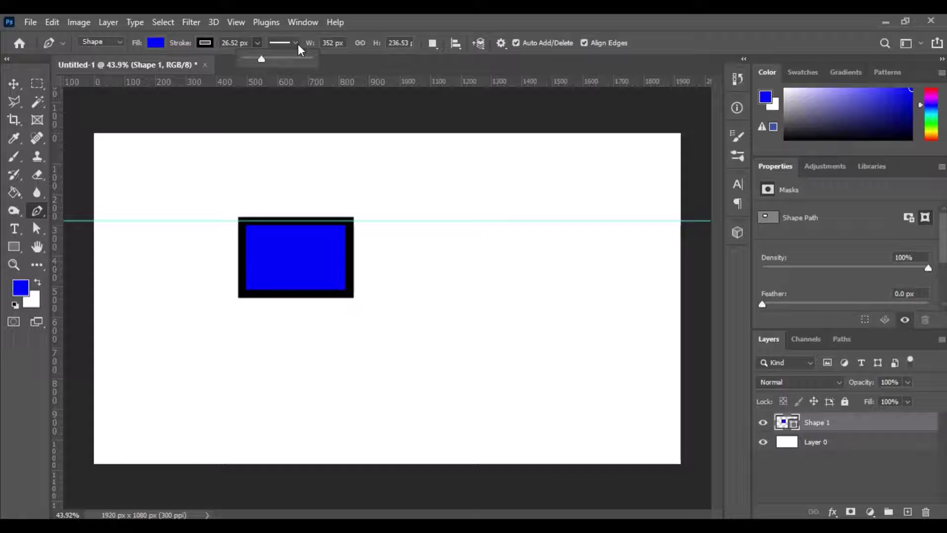
click(297, 44)
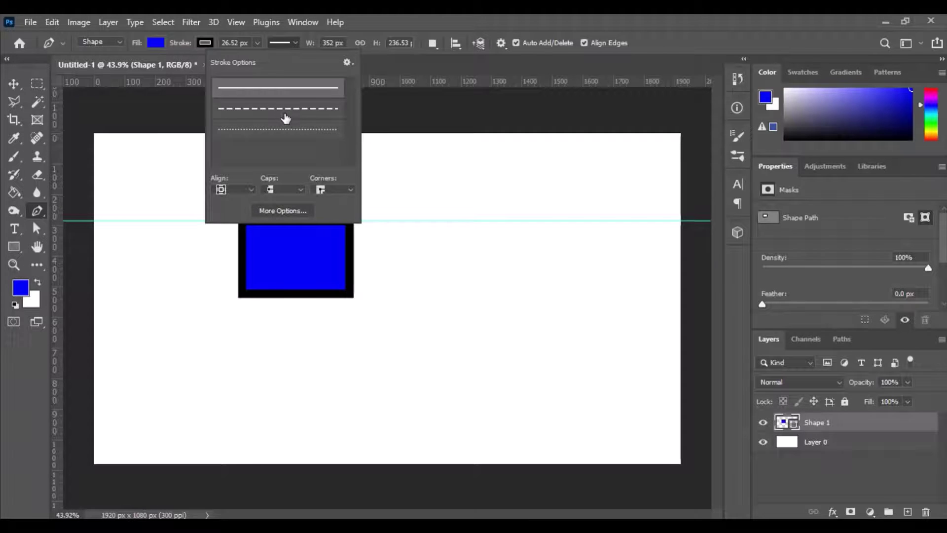
click(286, 114)
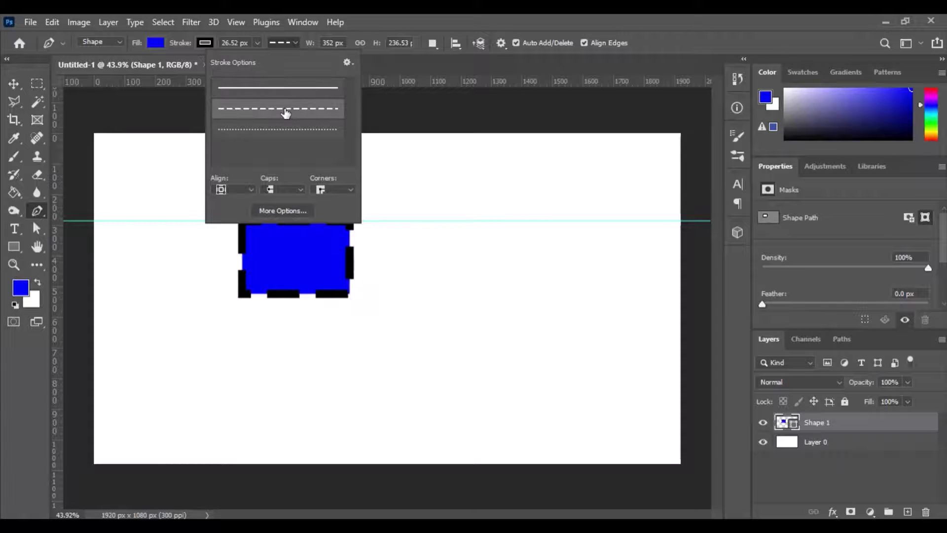
click(303, 279)
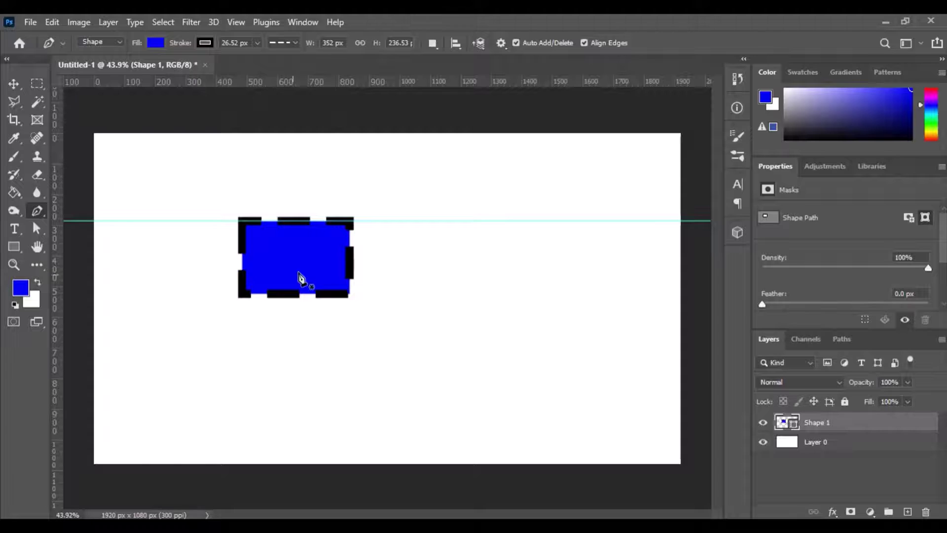
Step: Try a dotted outline, then settle on a solid line
click(257, 44)
click(296, 43)
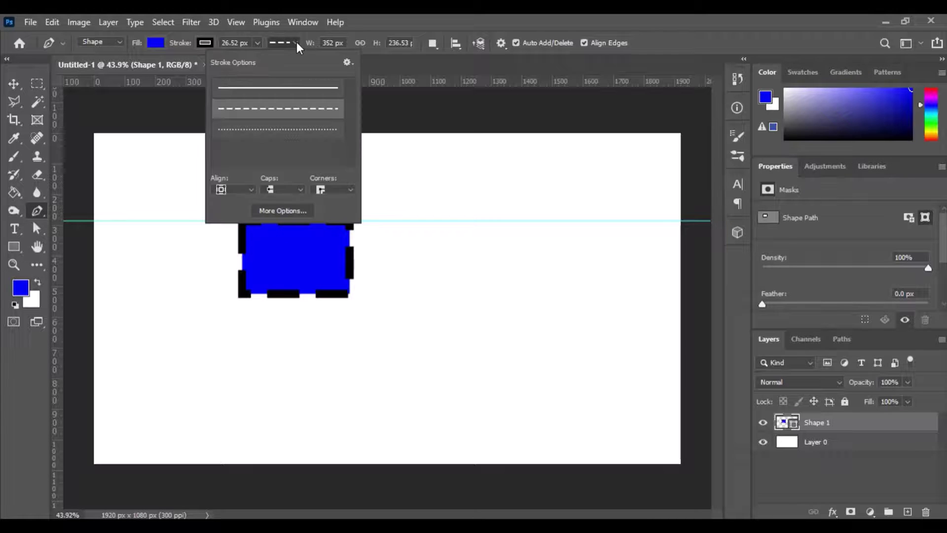
click(286, 131)
click(463, 38)
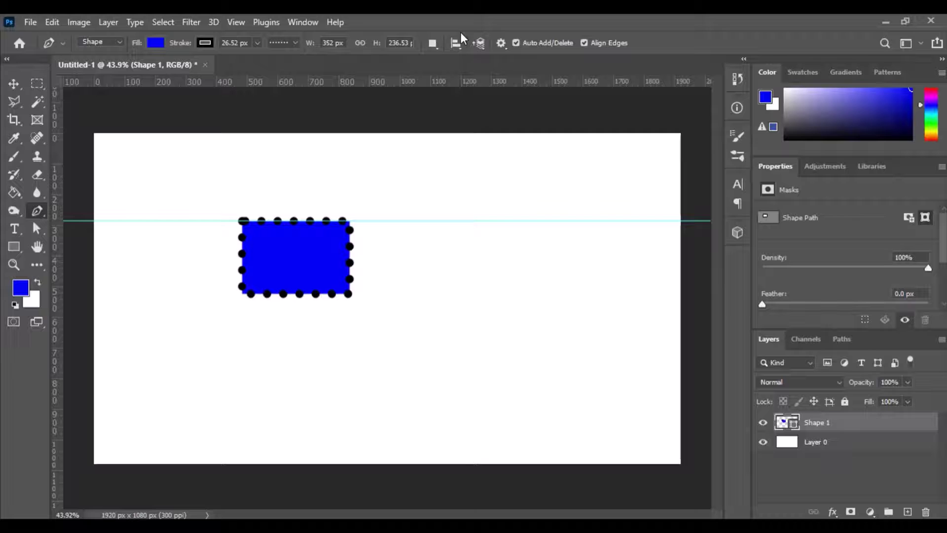
click(296, 43)
click(288, 88)
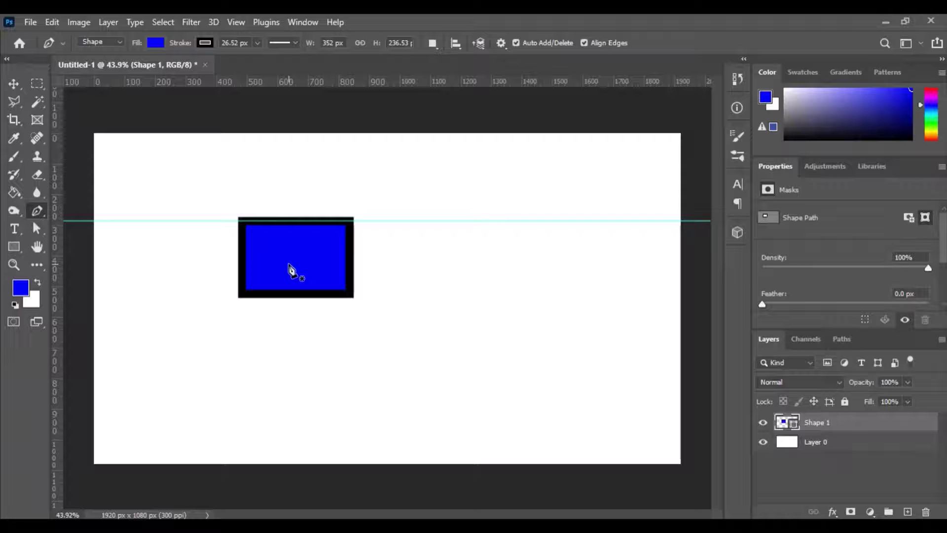
Step: Move the rectangle right so it sits horizontally centred on the canvas
key(v)
drag(290, 269, 370, 260)
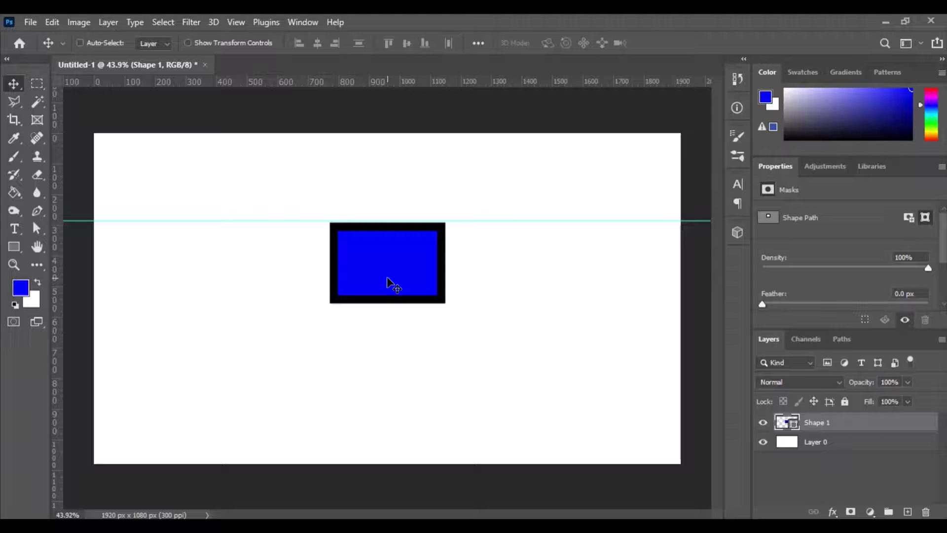
Step: Scale the rectangle proportionally to 162.46% with Free Transform, keep it mid-canvas, and commit
key(ctrl+t)
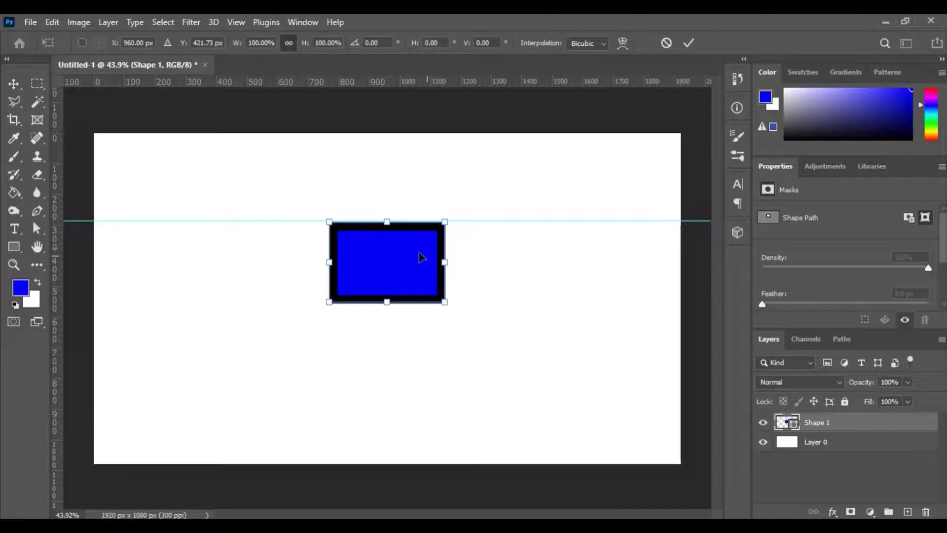
mouse_move(391, 279)
mouse_down()
mouse_move(382, 298)
mouse_move(405, 308)
mouse_move(391, 295)
mouse_up()
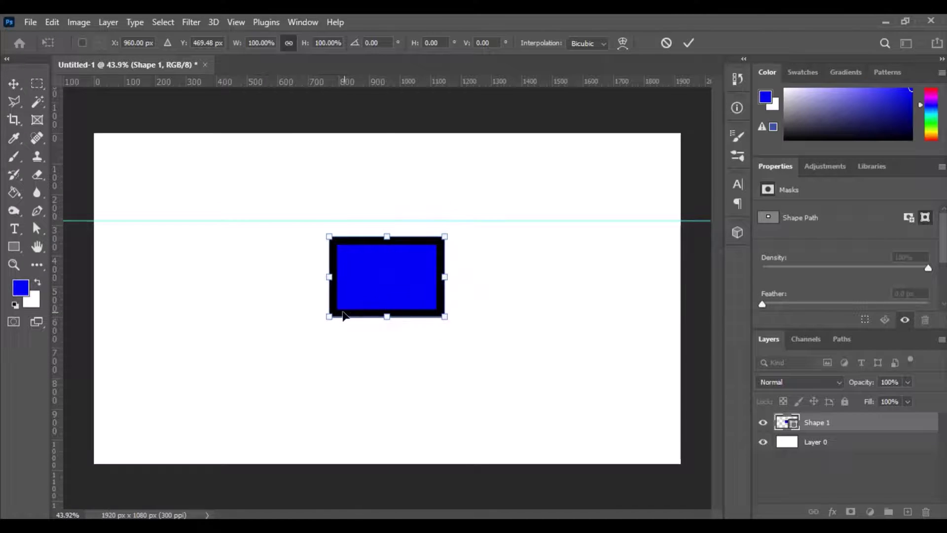
drag(329, 318, 258, 365)
drag(366, 319, 402, 306)
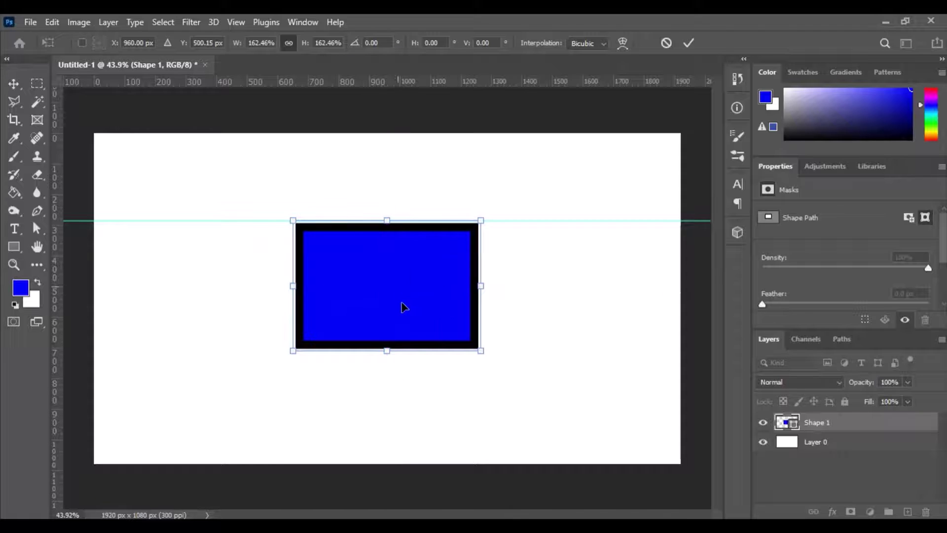
click(689, 43)
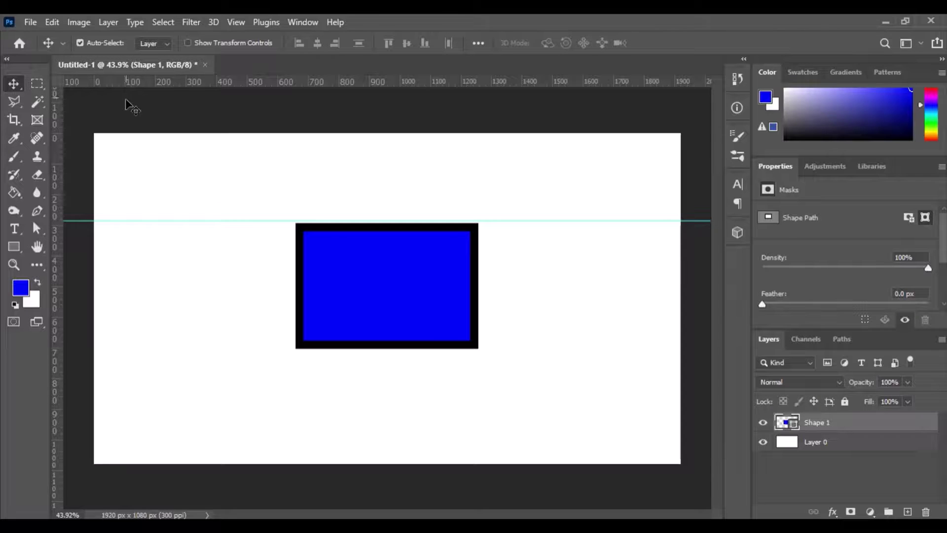
Step: Thin the rectangle's outline to 15.60 px
click(15, 249)
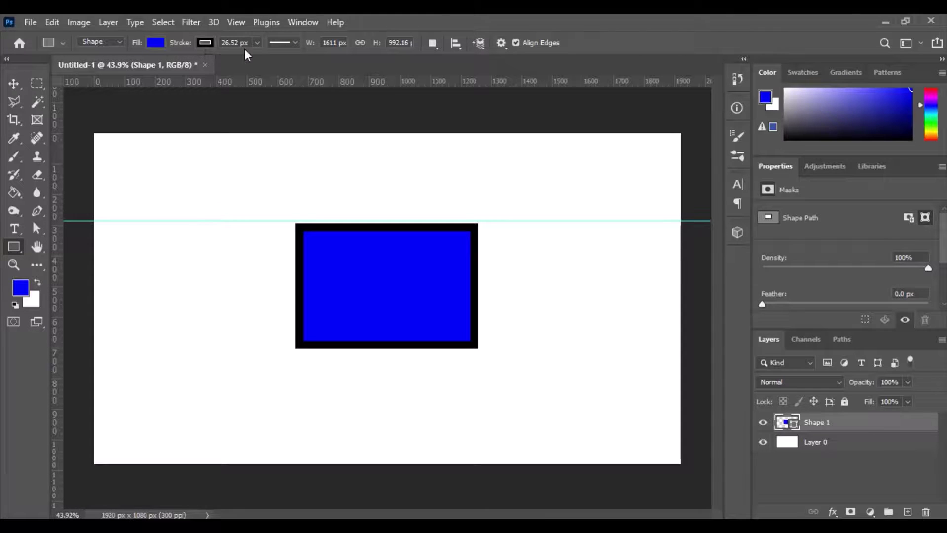
click(257, 43)
drag(260, 62, 254, 61)
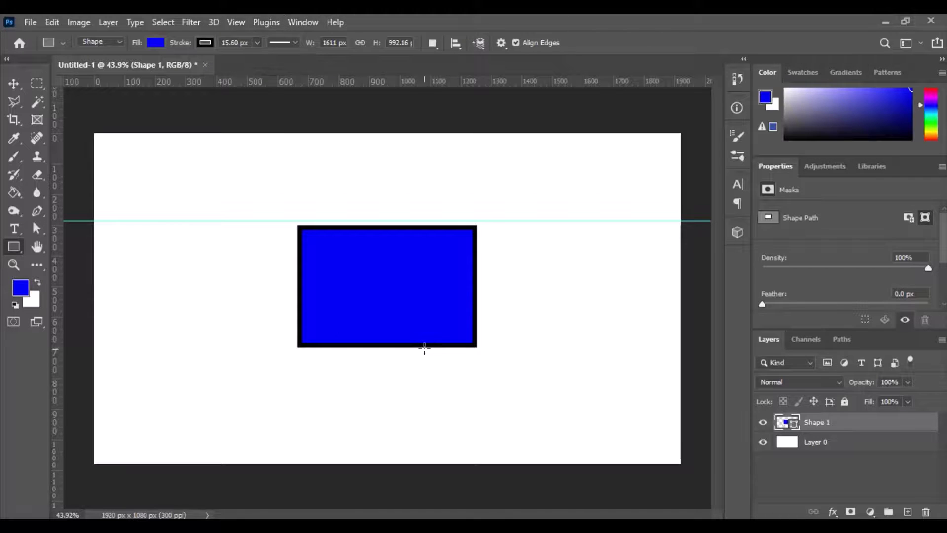
Step: Move the rectangle to the canvas top-left, then hide the Shape 1 layer
key(v)
drag(380, 289, 193, 208)
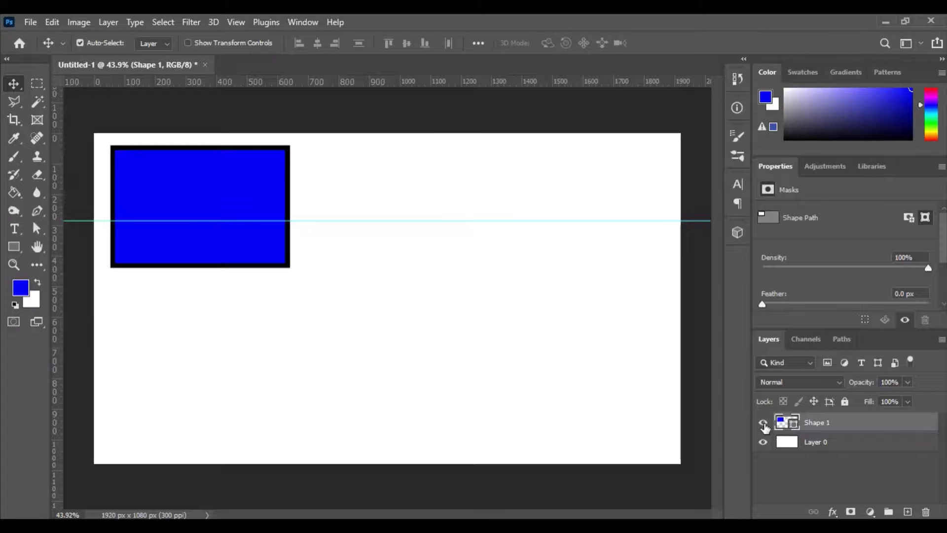
click(763, 424)
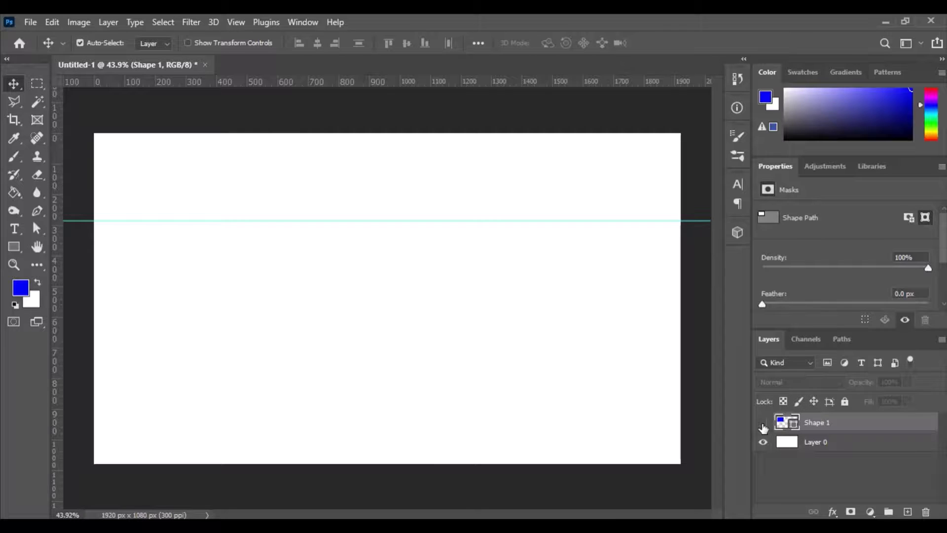
click(763, 424)
click(762, 424)
Step: Switch to the Curvature Pen Tool, keeping Shape as the drawing mode
click(36, 213)
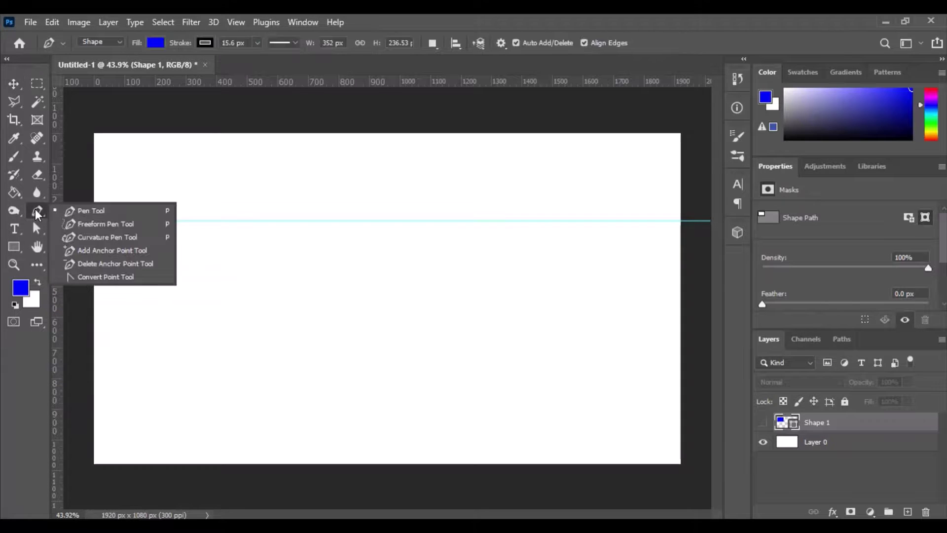
click(106, 237)
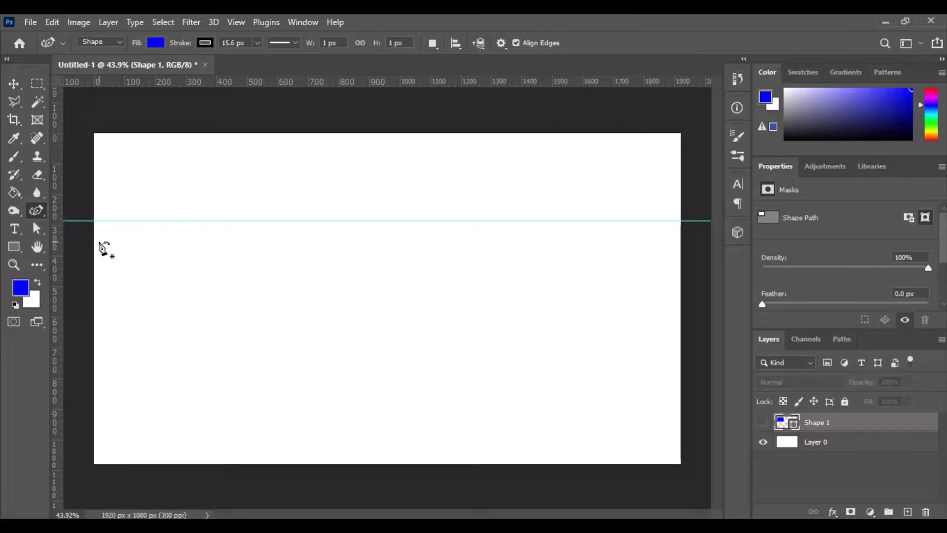
click(121, 44)
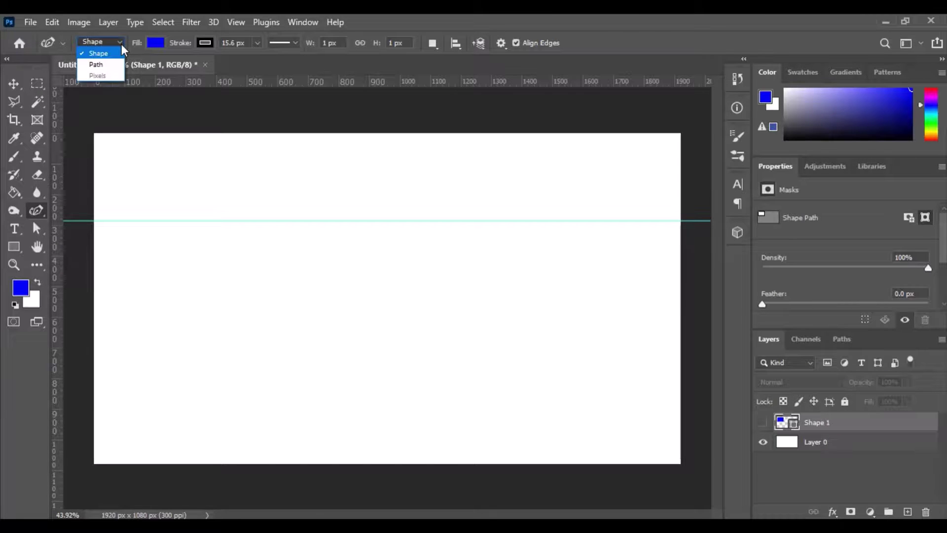
click(121, 43)
Step: Set the shape fill to purple and the stroke to no colour
click(154, 43)
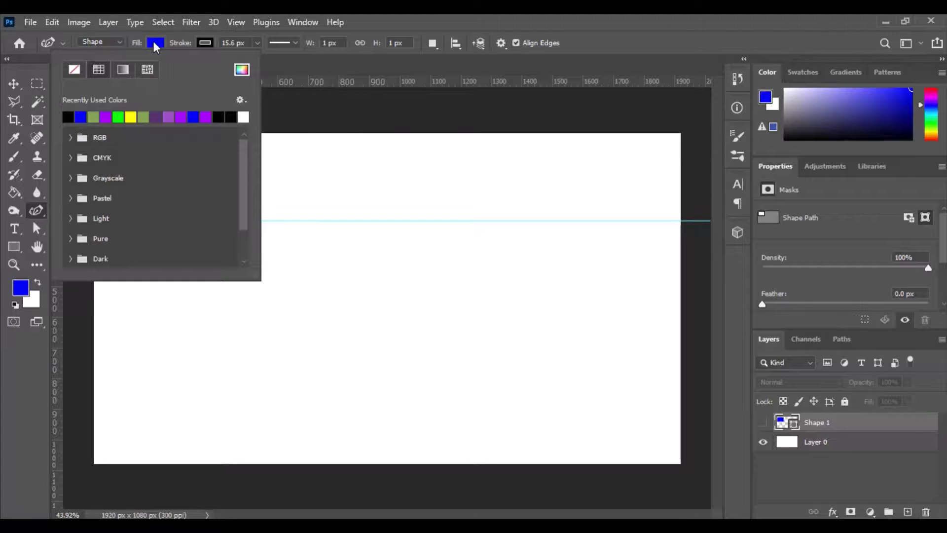
click(106, 117)
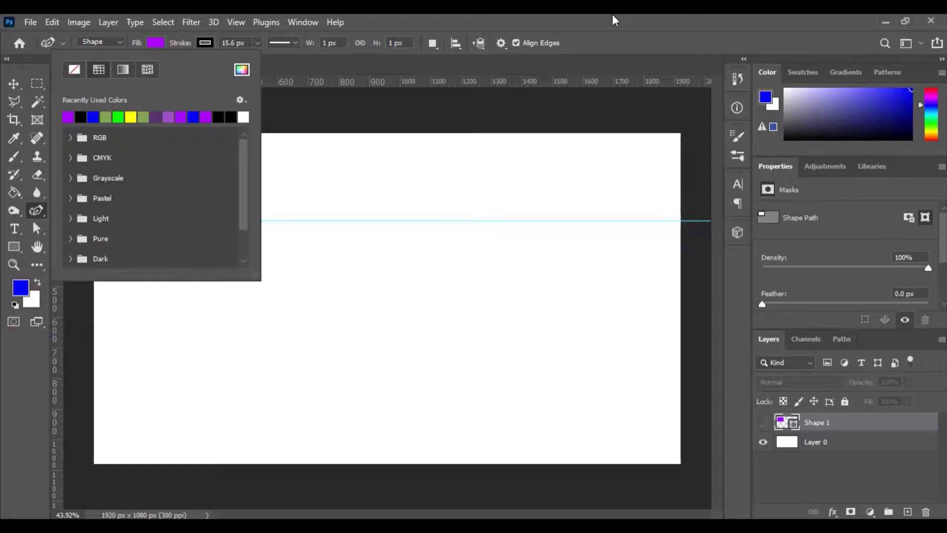
click(205, 43)
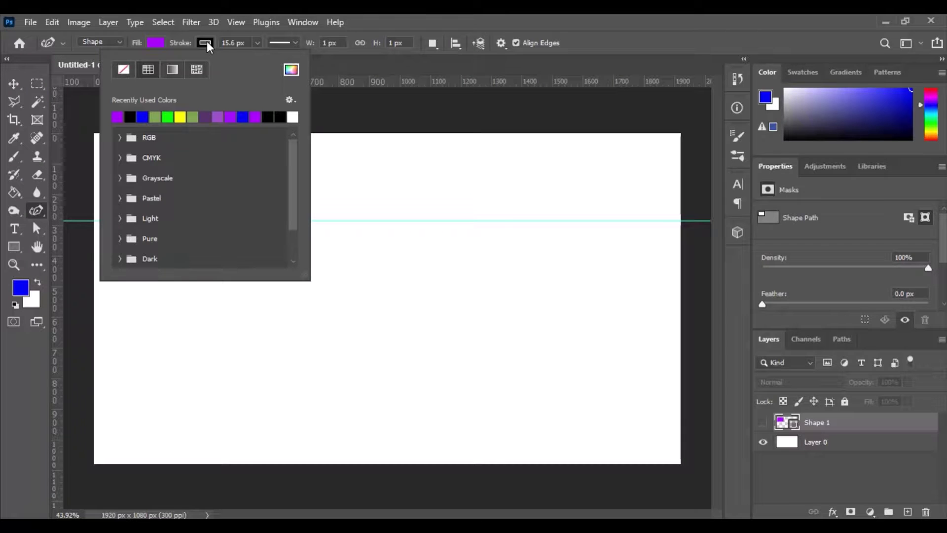
click(124, 70)
click(344, 158)
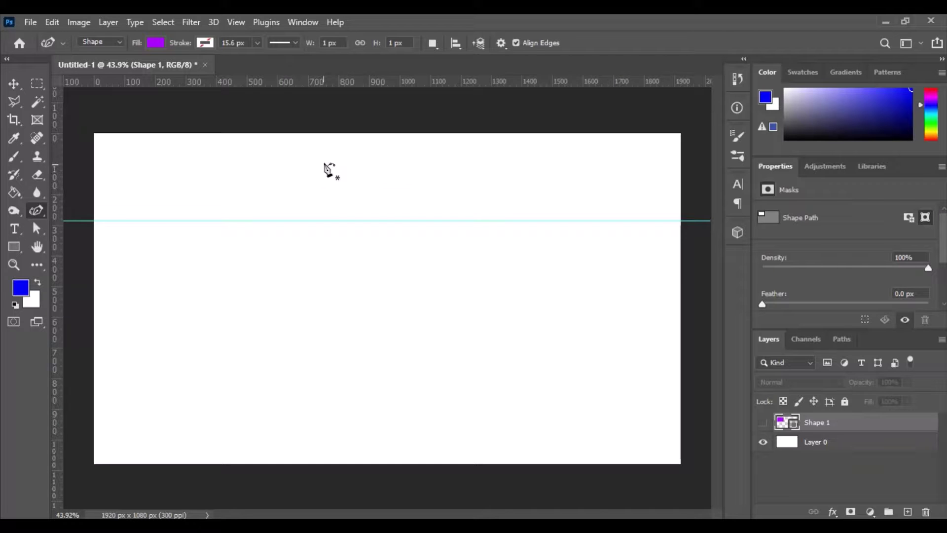
Step: Pen-draw a closed four-anchor oval to the right of the rectangle
click(365, 259)
click(303, 309)
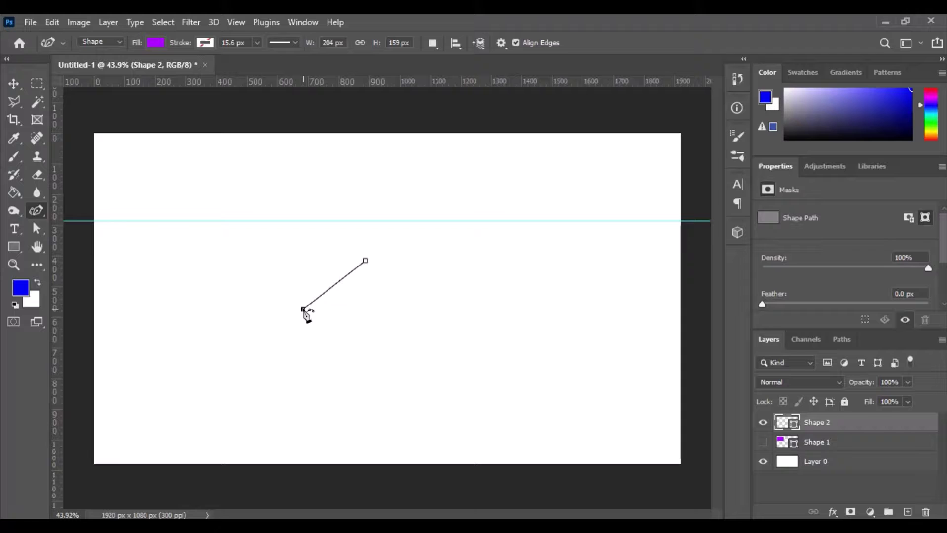
drag(365, 357, 405, 348)
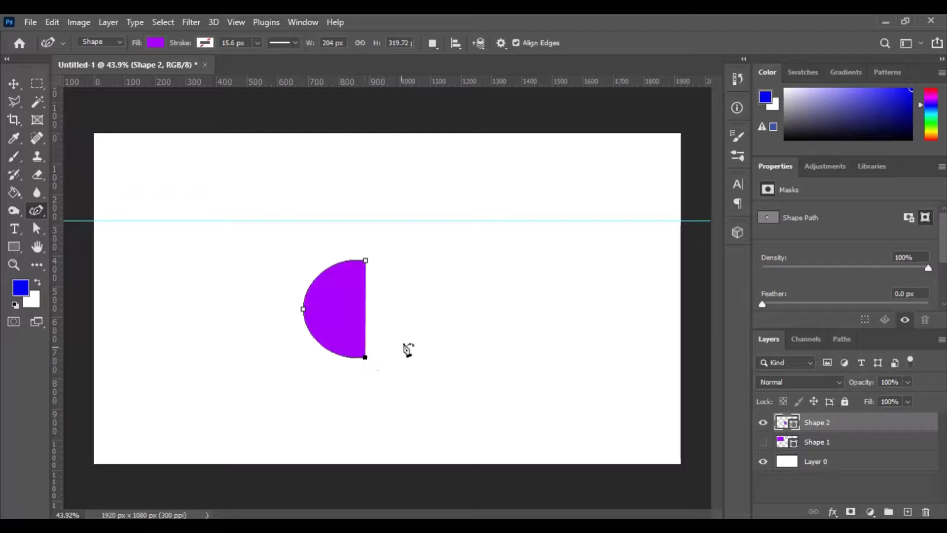
click(411, 305)
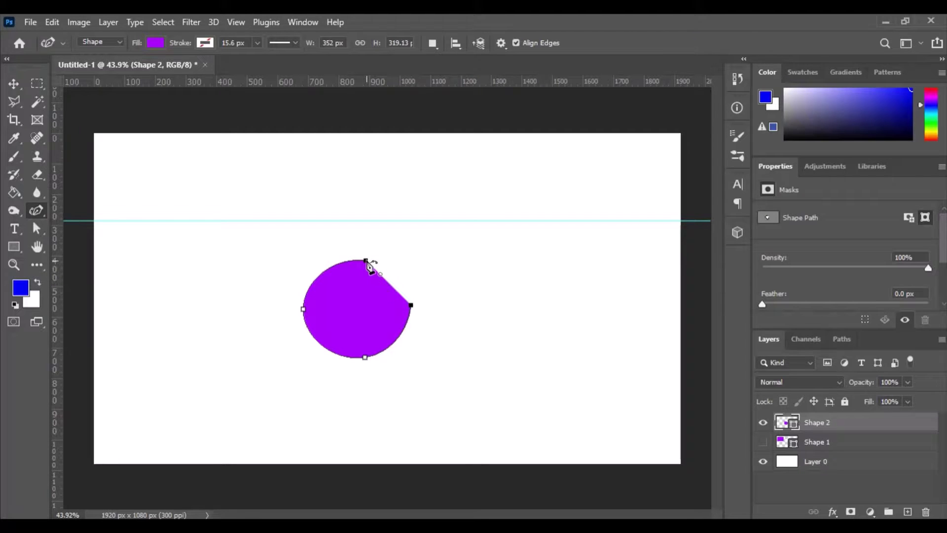
click(366, 261)
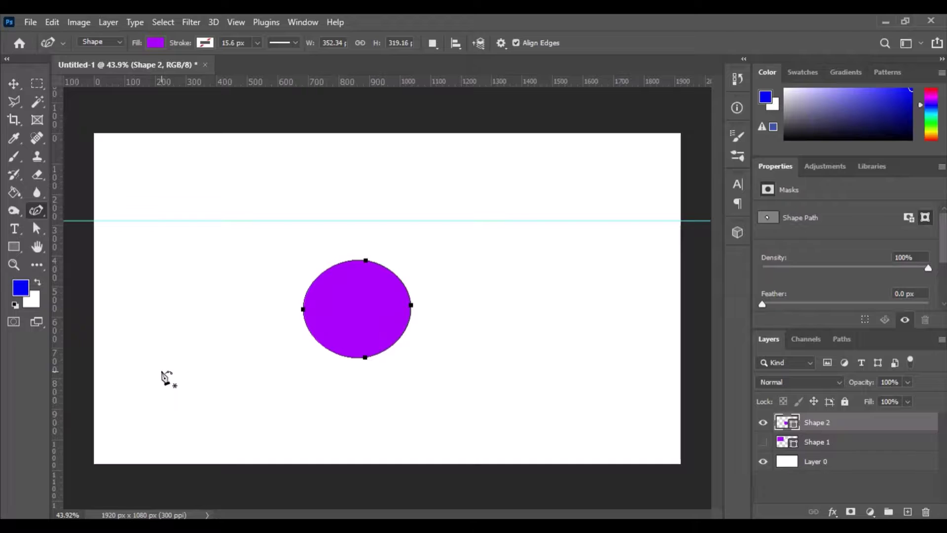
key(Return)
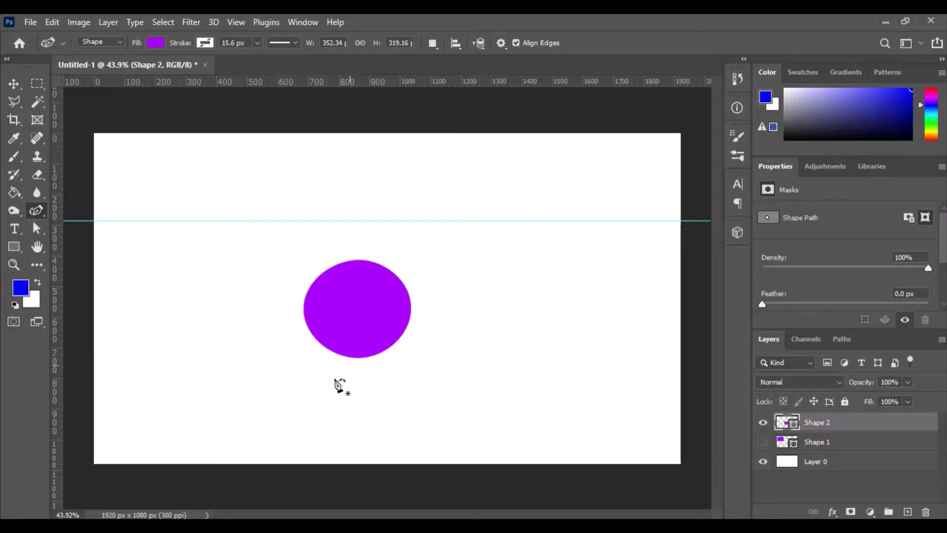
Step: Show the purple rectangle again and scale the oval up to about 183%
click(762, 443)
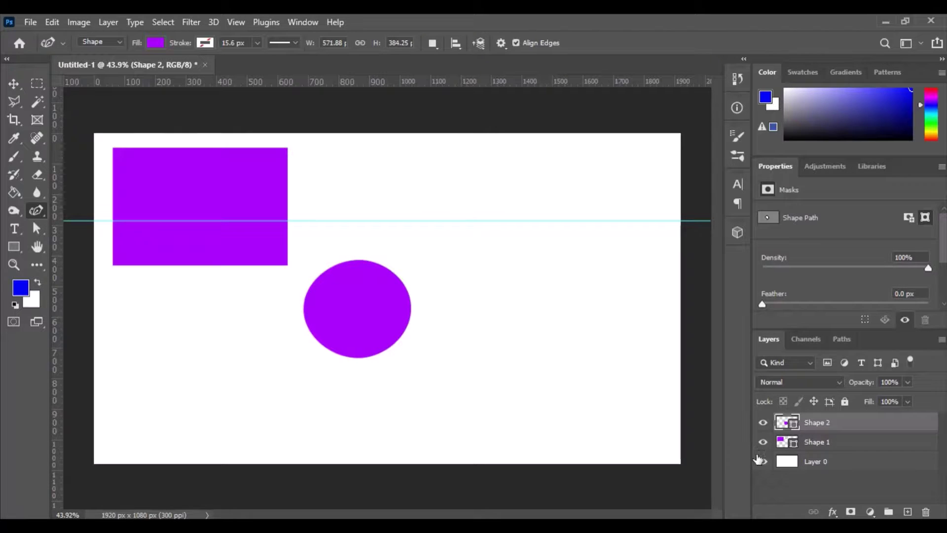
key(v)
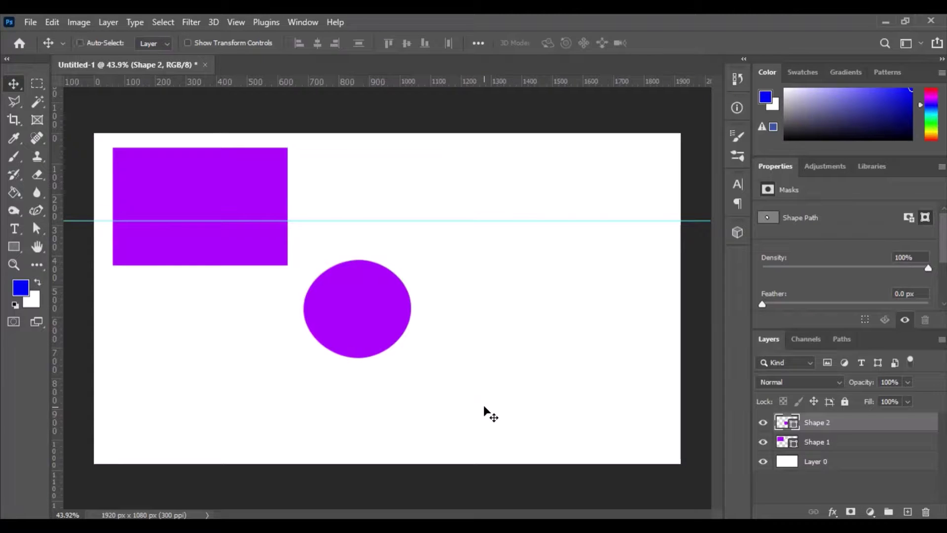
key(ctrl+t)
drag(411, 260, 534, 215)
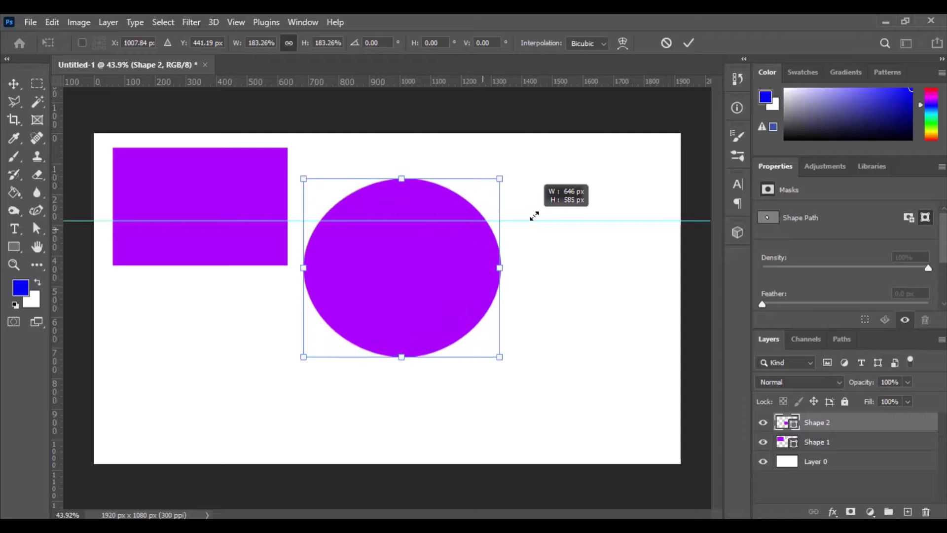
click(688, 43)
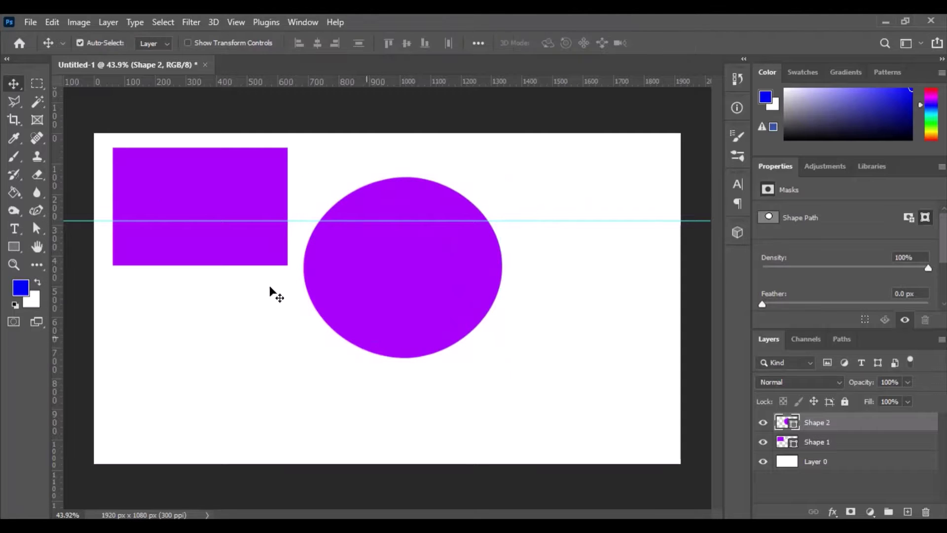
Step: Set the oval's fill colour to blue
click(15, 247)
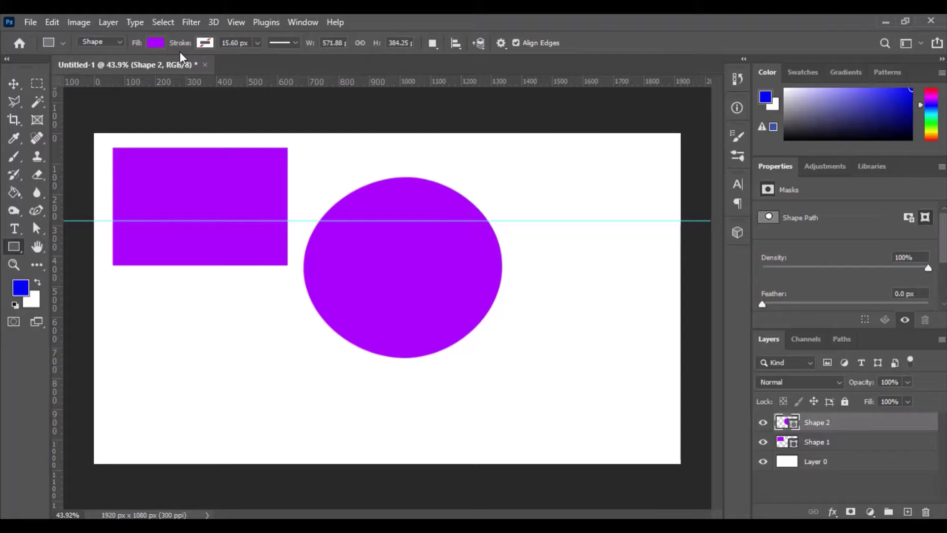
click(156, 43)
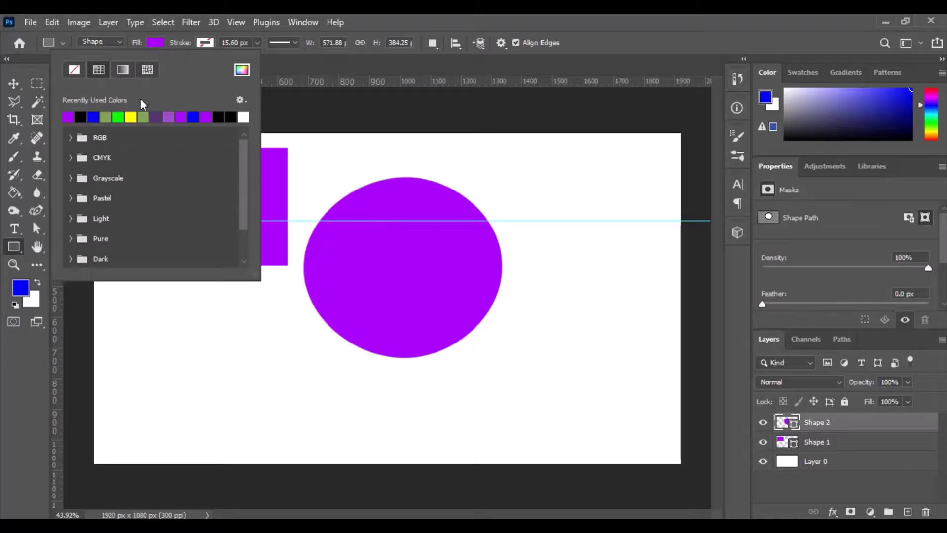
click(193, 117)
click(395, 15)
Step: Give the oval a black outline from Recently Used Colors
click(205, 43)
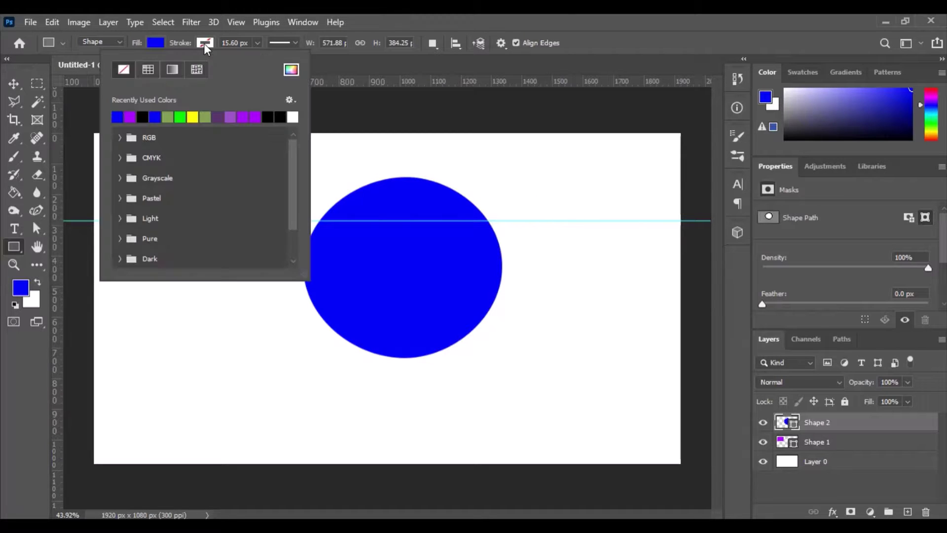
click(455, 19)
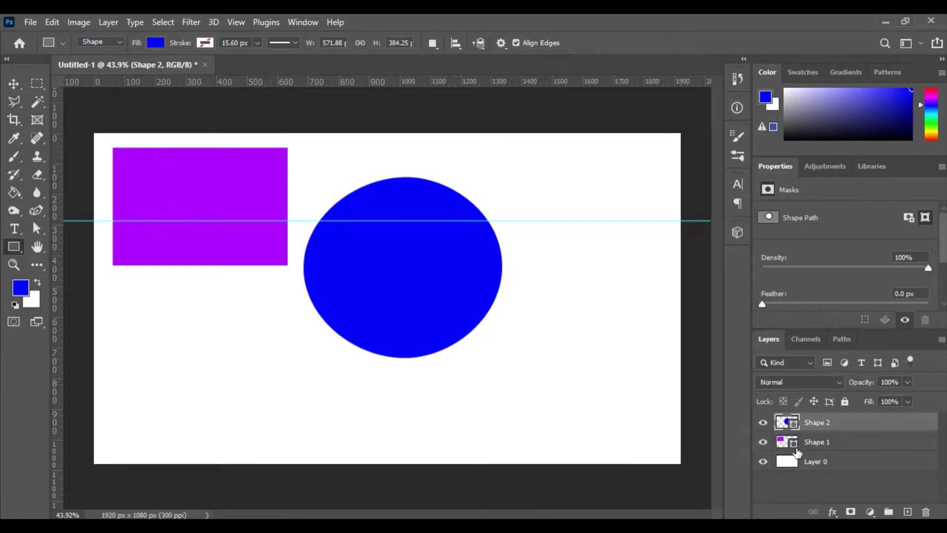
click(205, 45)
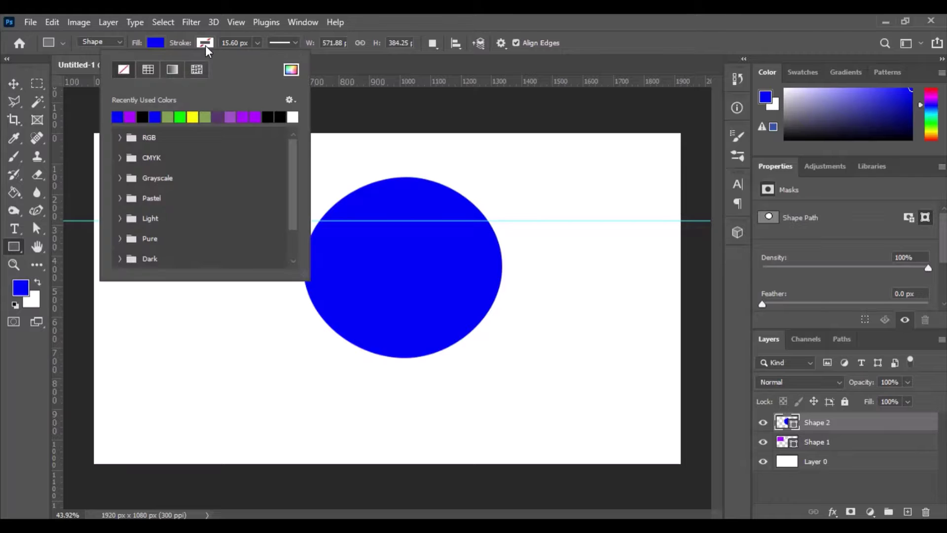
click(143, 117)
click(395, 22)
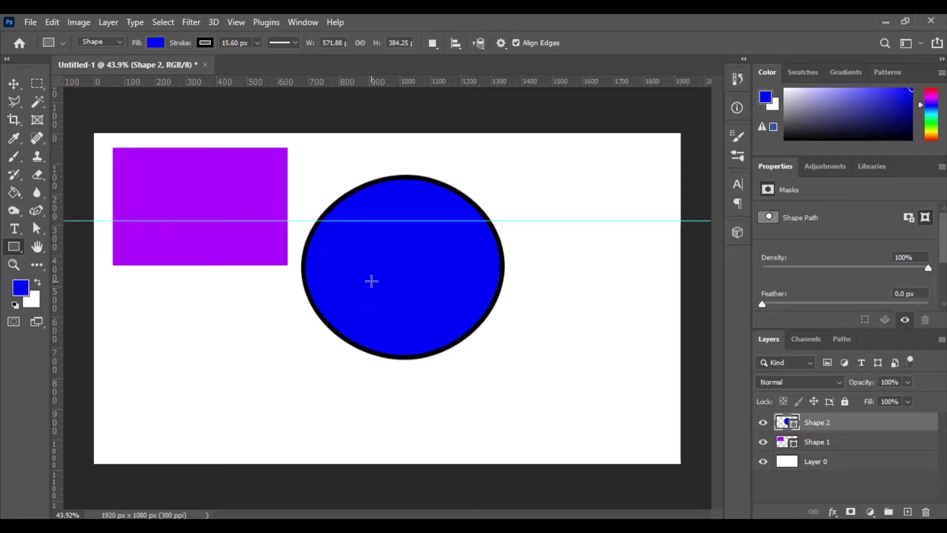
Step: Slide the oval left onto the rectangle's lower-right corner and reorder the two shape layers
key(v)
drag(430, 289, 306, 288)
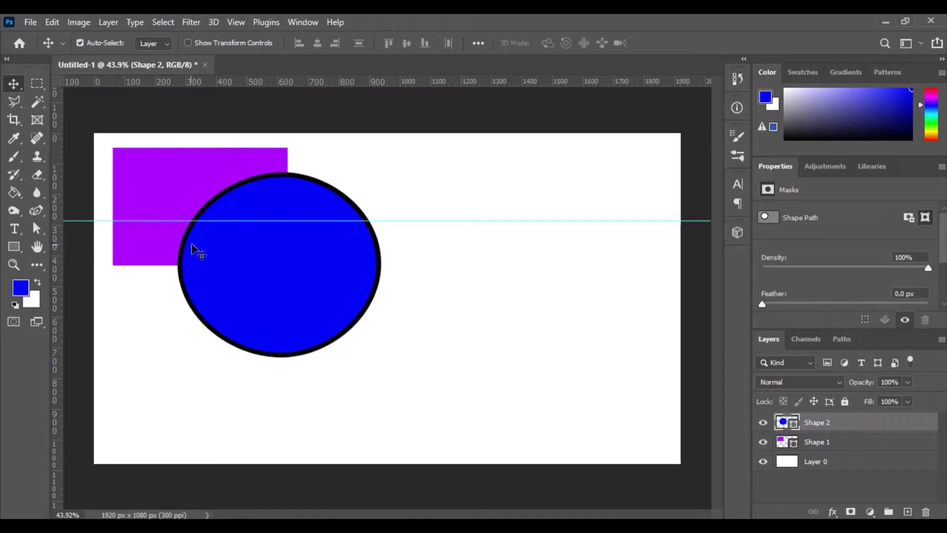
drag(842, 440, 845, 411)
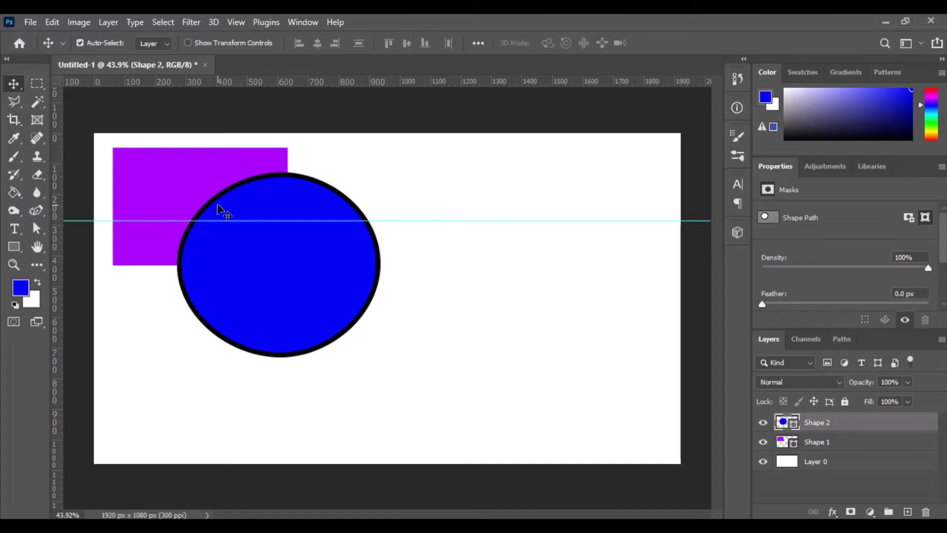
click(13, 246)
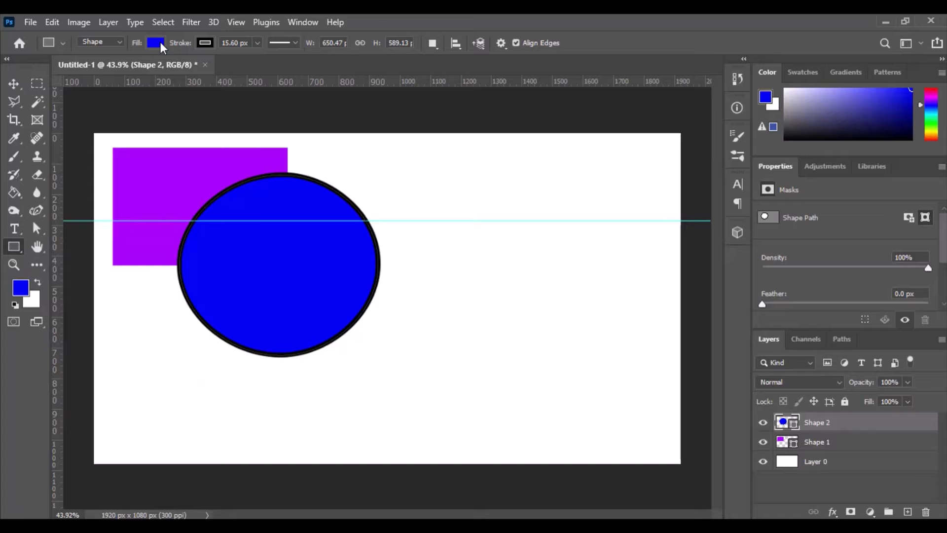
Step: Set the oval's fill to No Color, leaving only its black outline
click(155, 44)
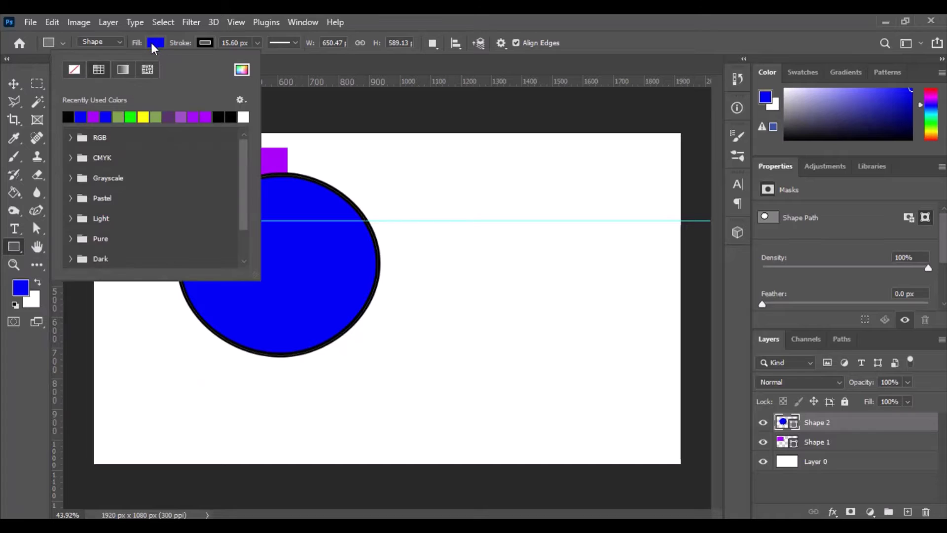
click(71, 70)
click(593, 21)
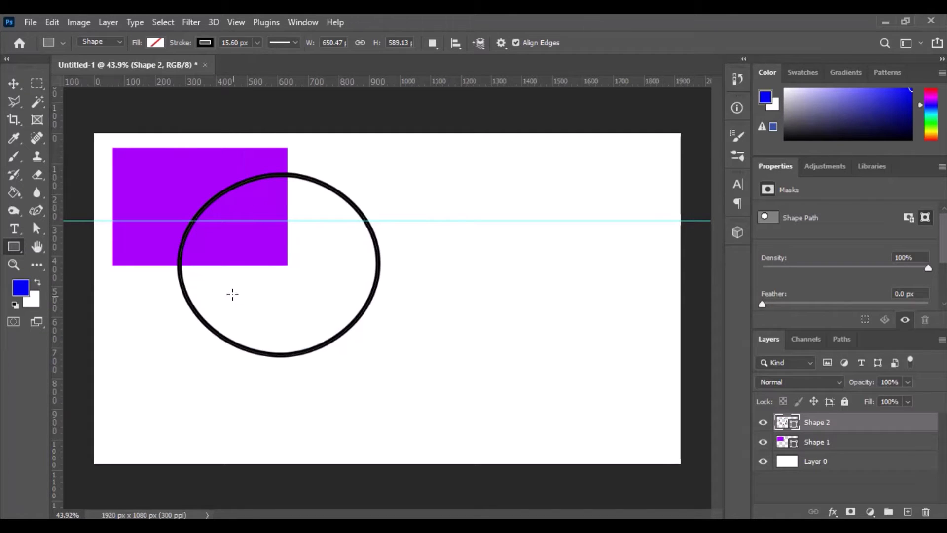